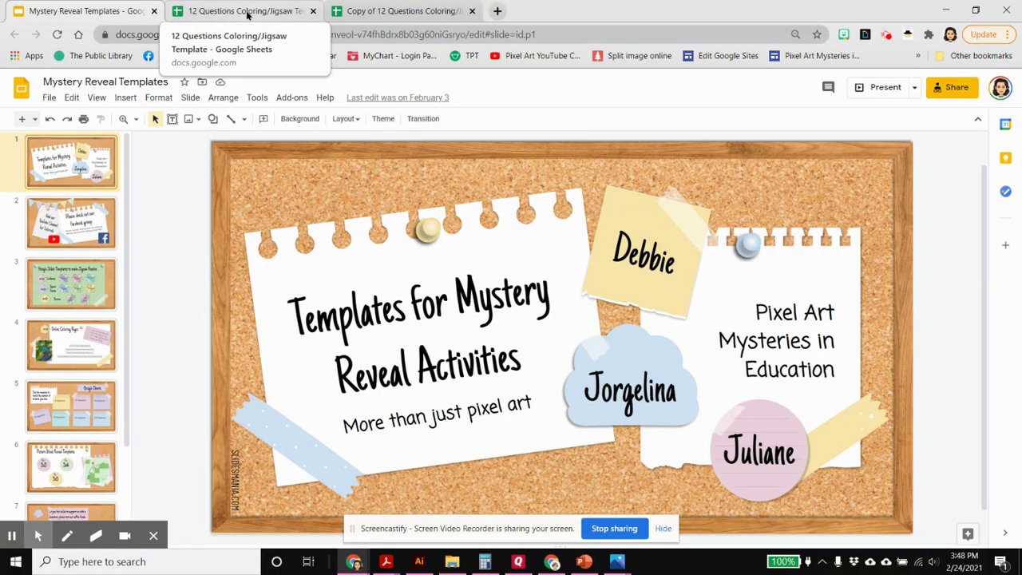
Step: In the 12 Questions Coloring/Jigsaw Template, review Sheet2's numbered 1–12 answer key, then return to Sheet1
{"action": "left_click", "coordinate": [247, 12]}
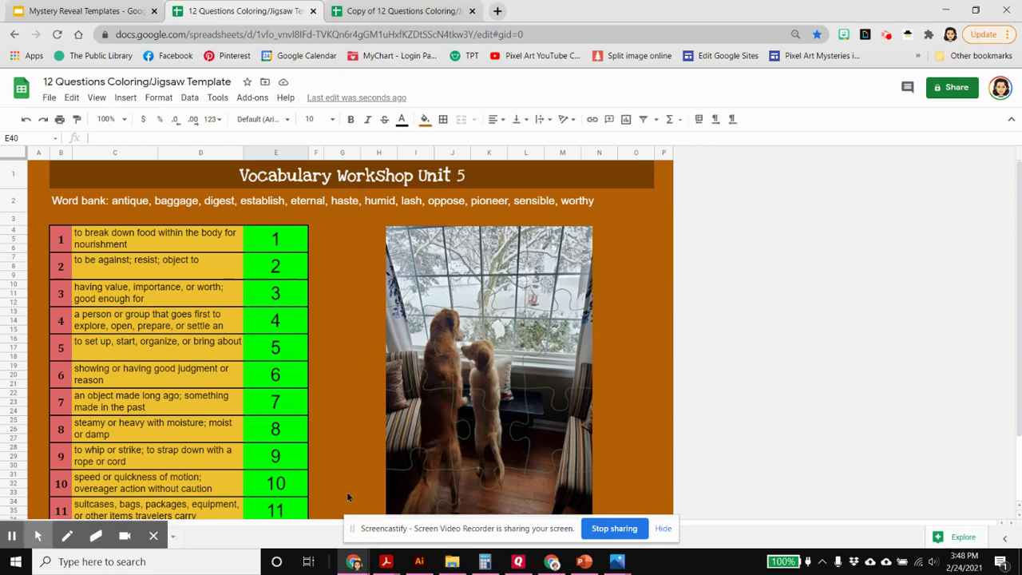
{"action": "left_click", "coordinate": [154, 536]}
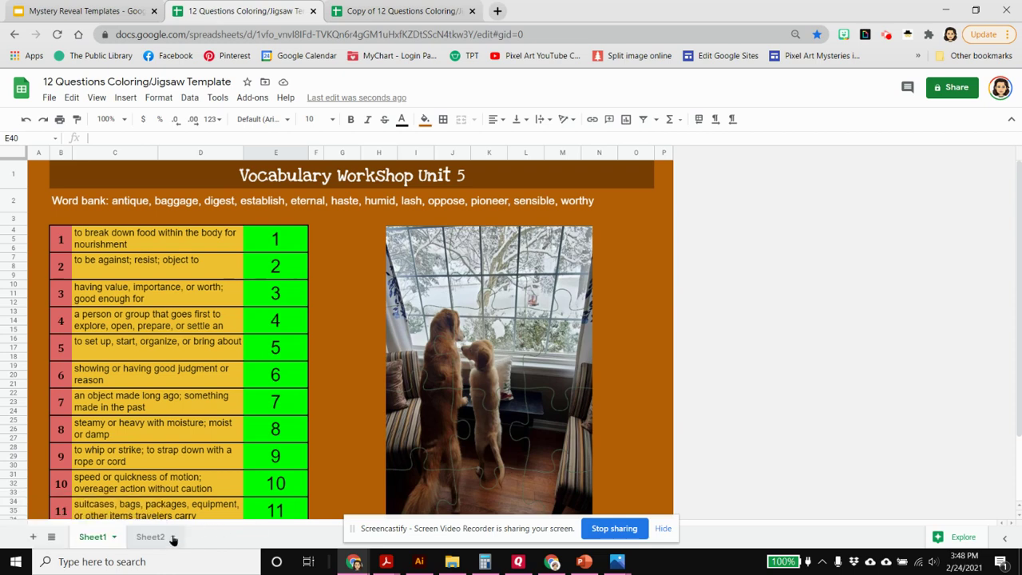
{"action": "left_click", "coordinate": [150, 537]}
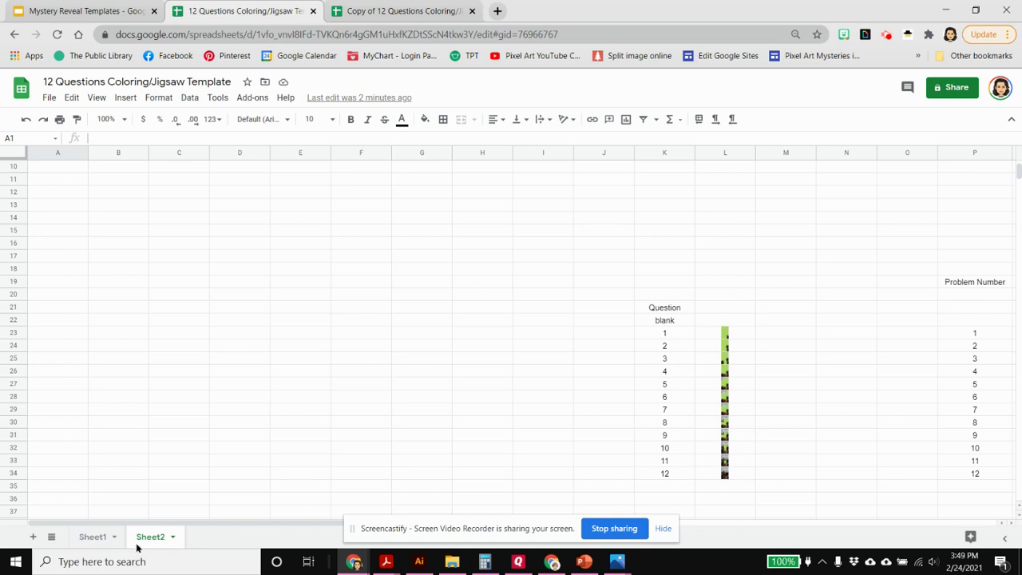
{"action": "left_click", "coordinate": [95, 537]}
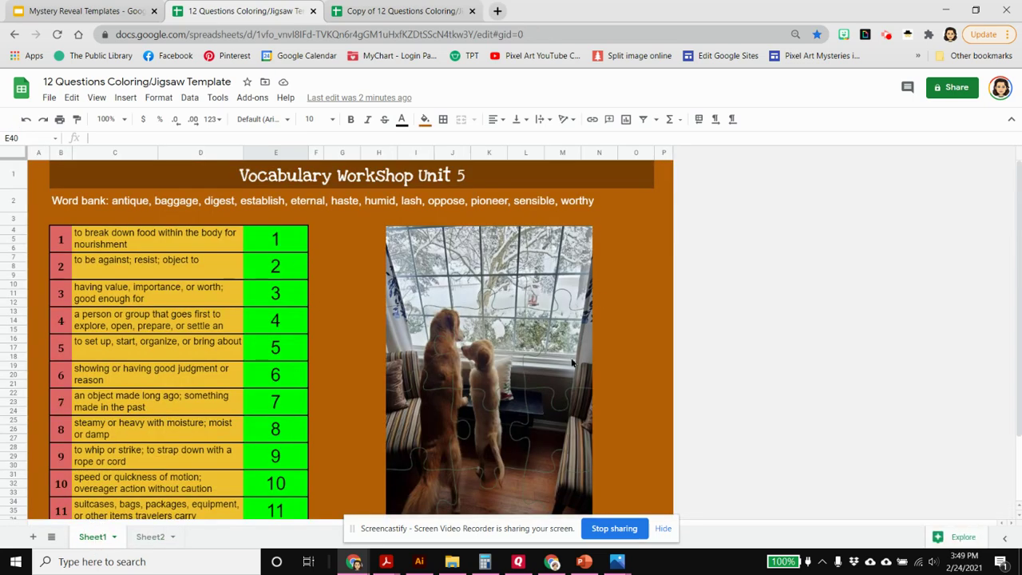
{"action": "left_click", "coordinate": [369, 258]}
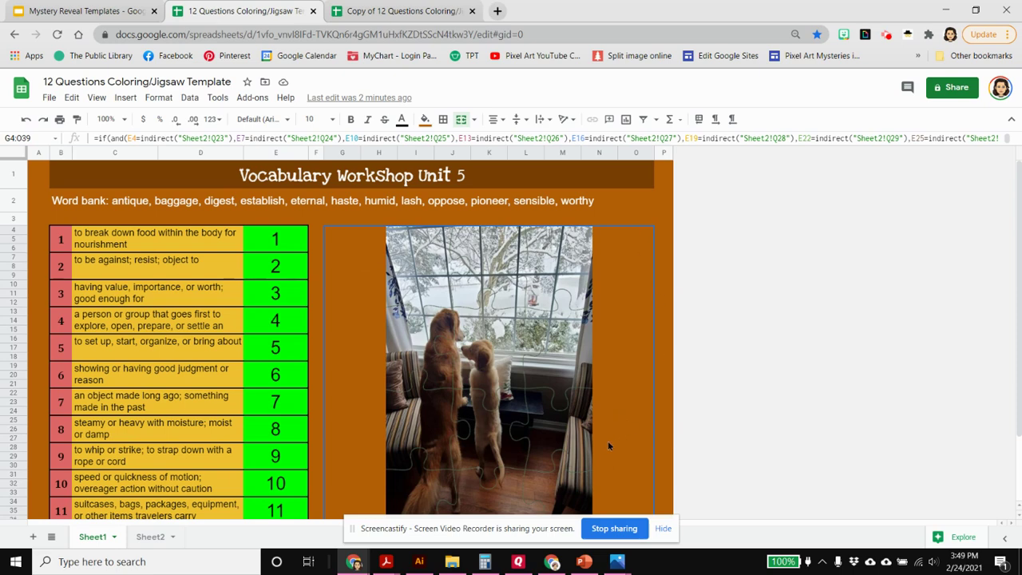
{"action": "left_click", "coordinate": [328, 138]}
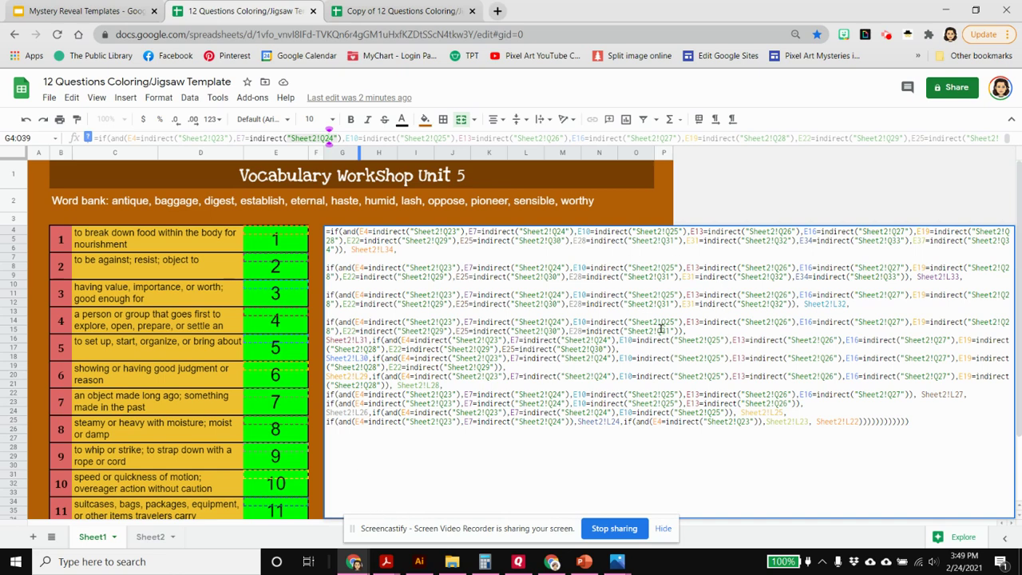
{"action": "left_click", "coordinate": [669, 183]}
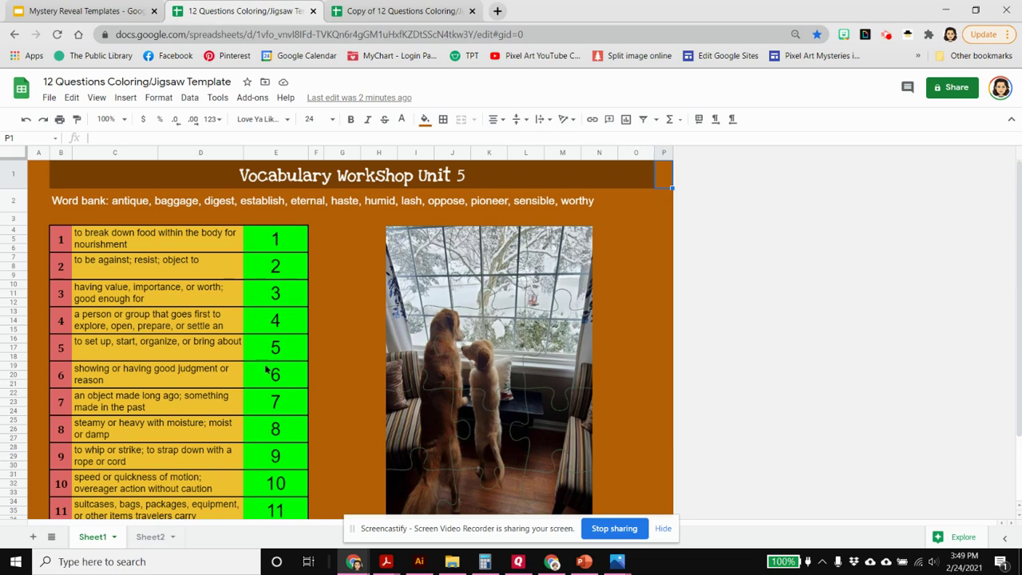
{"action": "scroll", "coordinate": [274, 441], "scroll_direction": "down", "scroll_amount": 1}
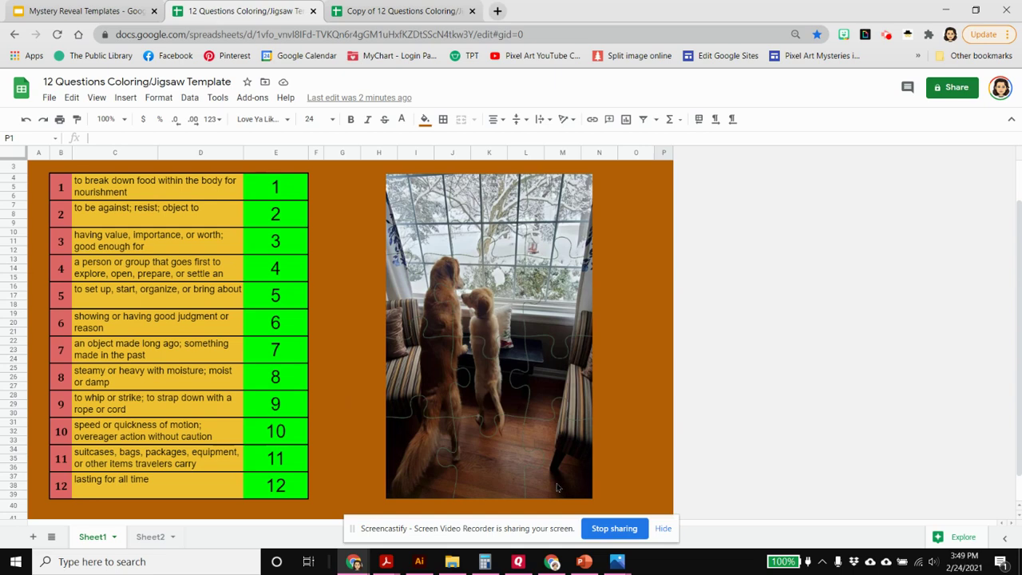
Step: Clear the answer cells for question 12 and question 5
{"action": "left_click", "coordinate": [293, 485]}
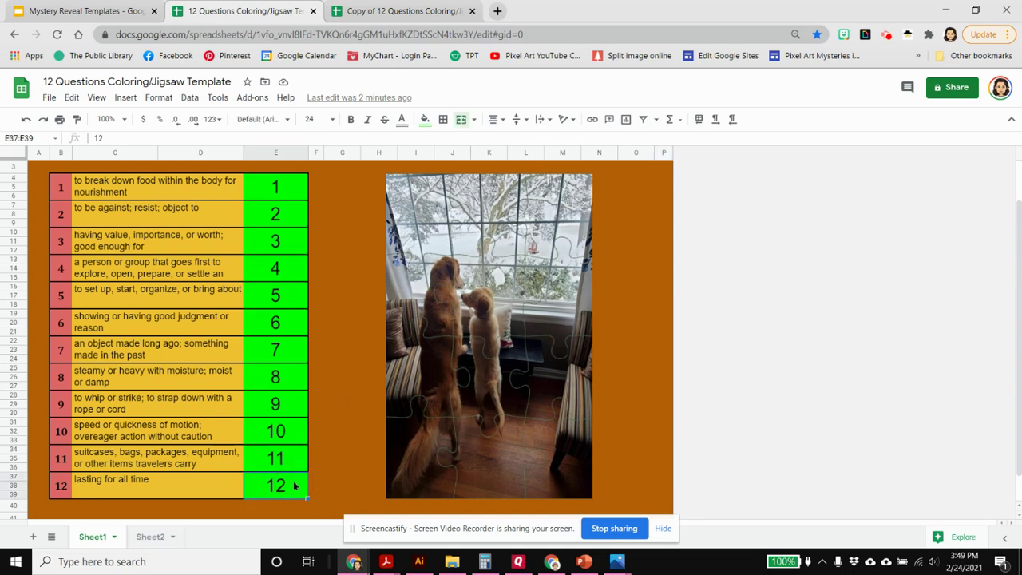
{"action": "key", "text": "Delete"}
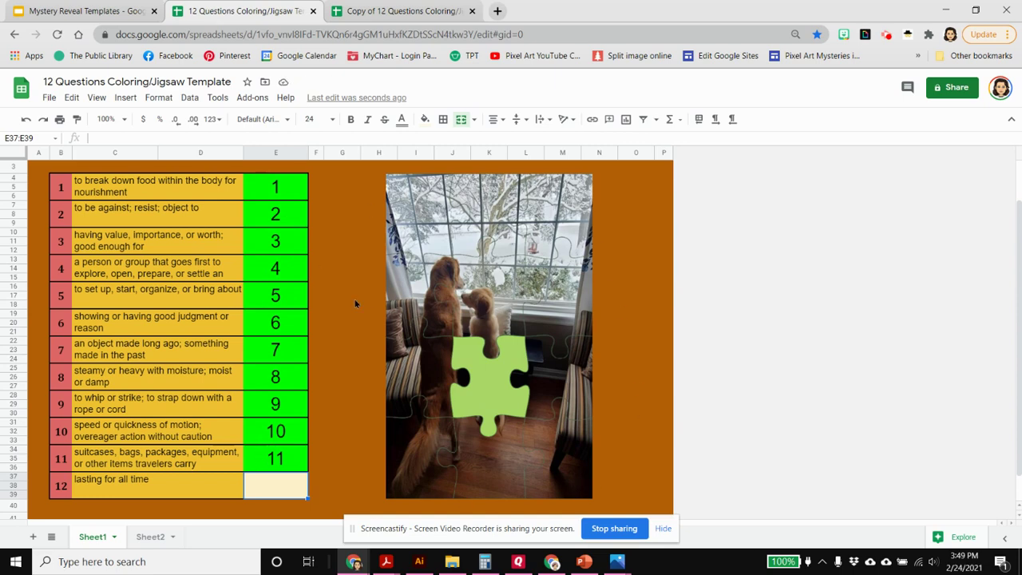
{"action": "left_click", "coordinate": [279, 297]}
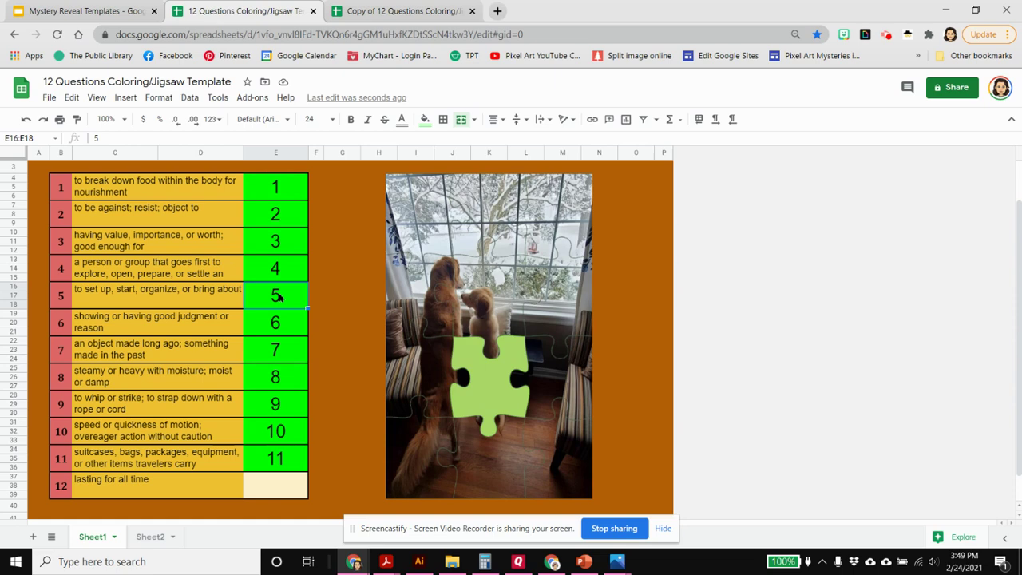
{"action": "key", "text": "Delete"}
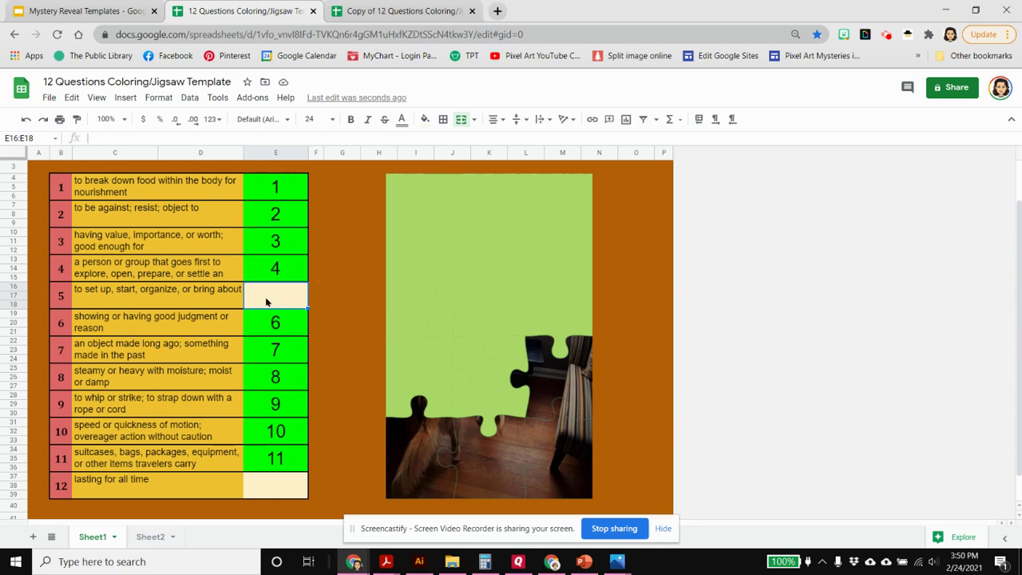
Step: Enter 7 as a wrong answer for question 5, then the correct answer 5
{"action": "type", "text": "7"}
{"action": "key", "text": "Return"}
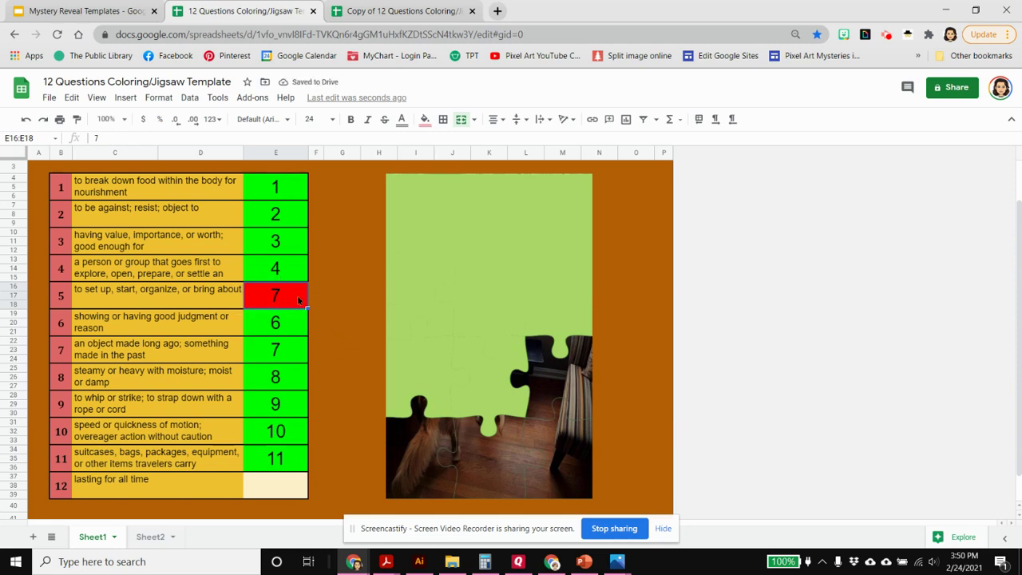
{"action": "type", "text": "5"}
{"action": "key", "text": "Return"}
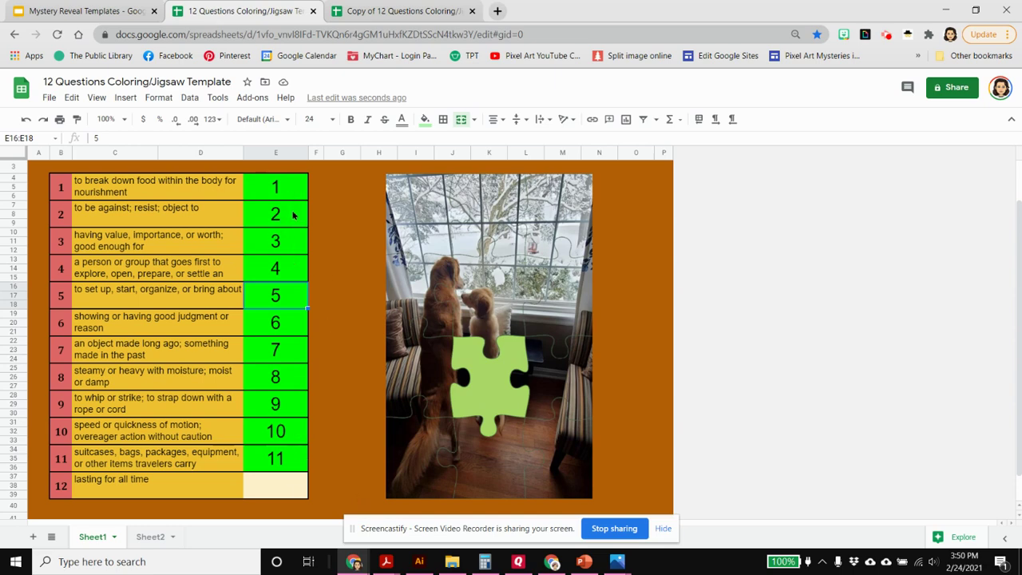
Step: Clear the answer cells for questions 2 through 11
{"action": "left_click_drag", "start_coordinate": [289, 212], "coordinate": [291, 312]}
{"action": "left_click_drag", "start_coordinate": [287, 386], "coordinate": [283, 458]}
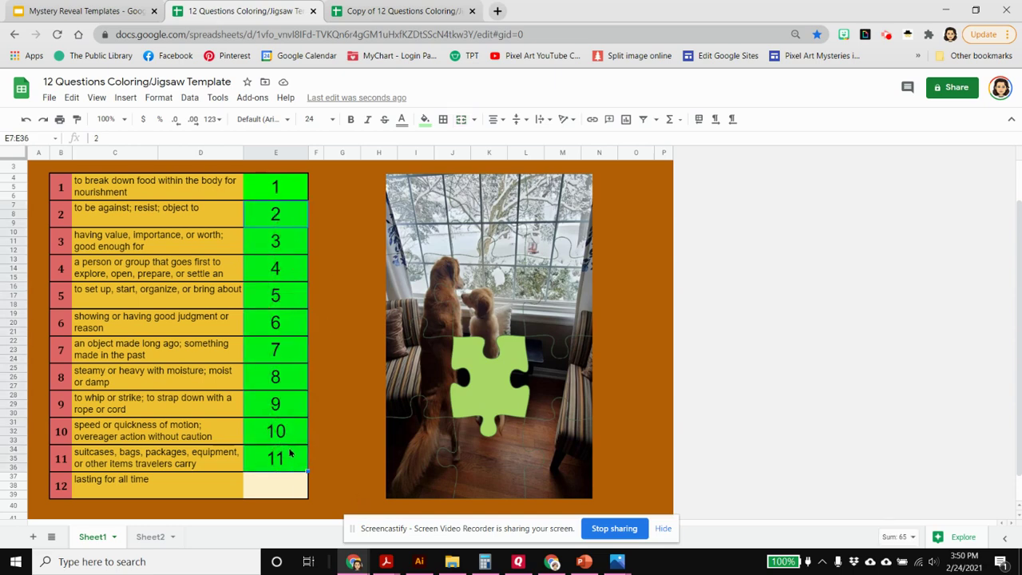
{"action": "key", "text": "Delete"}
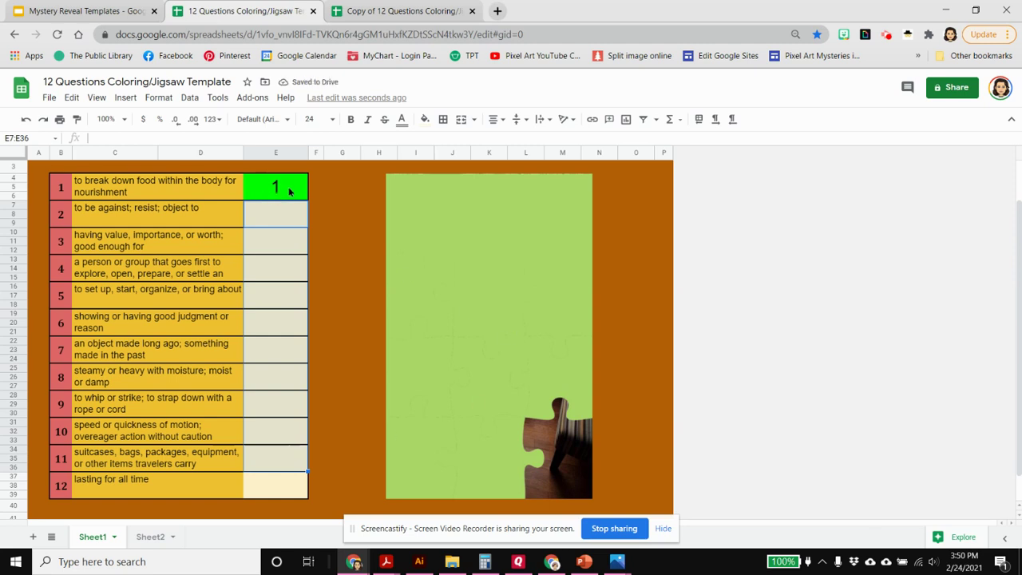
Step: Enter digest as the answer to question 1
{"action": "left_click", "coordinate": [289, 192]}
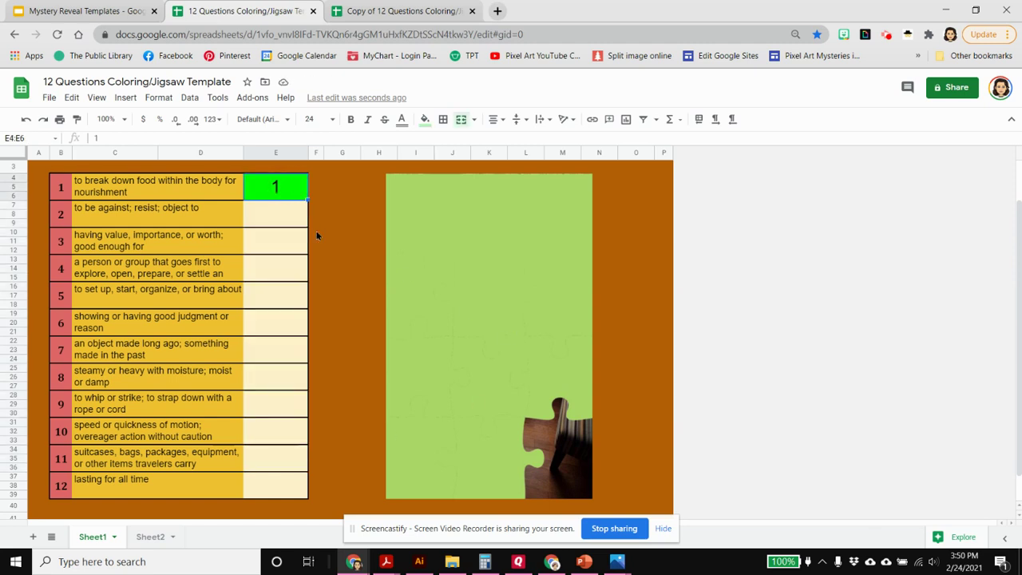
{"action": "scroll", "coordinate": [352, 253], "scroll_direction": "up", "scroll_amount": 1}
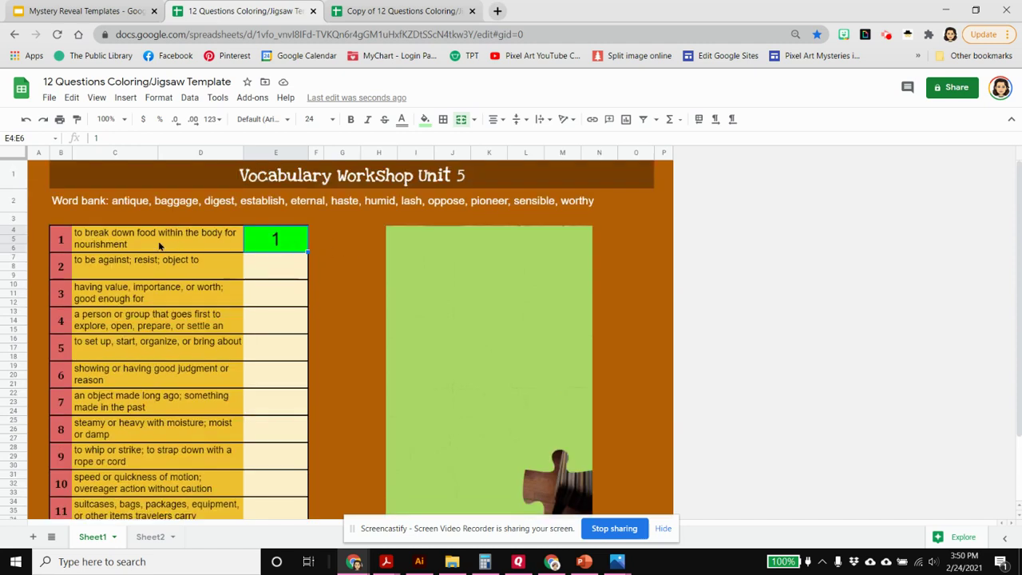
{"action": "type", "text": "digest"}
{"action": "left_click", "coordinate": [290, 248]}
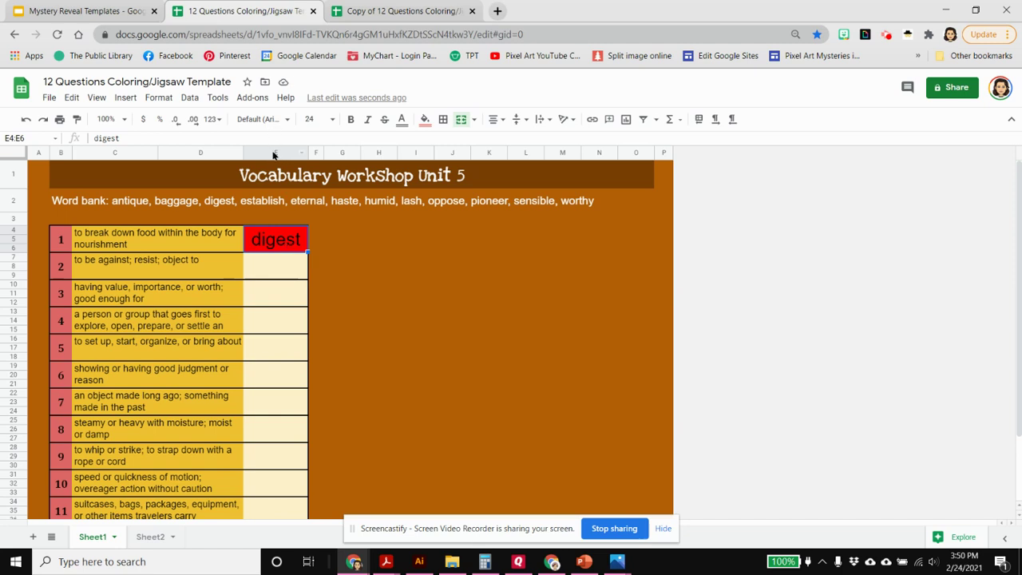
Step: Set the answer cells' font size to 18
{"action": "left_click_drag", "start_coordinate": [298, 240], "coordinate": [290, 423]}
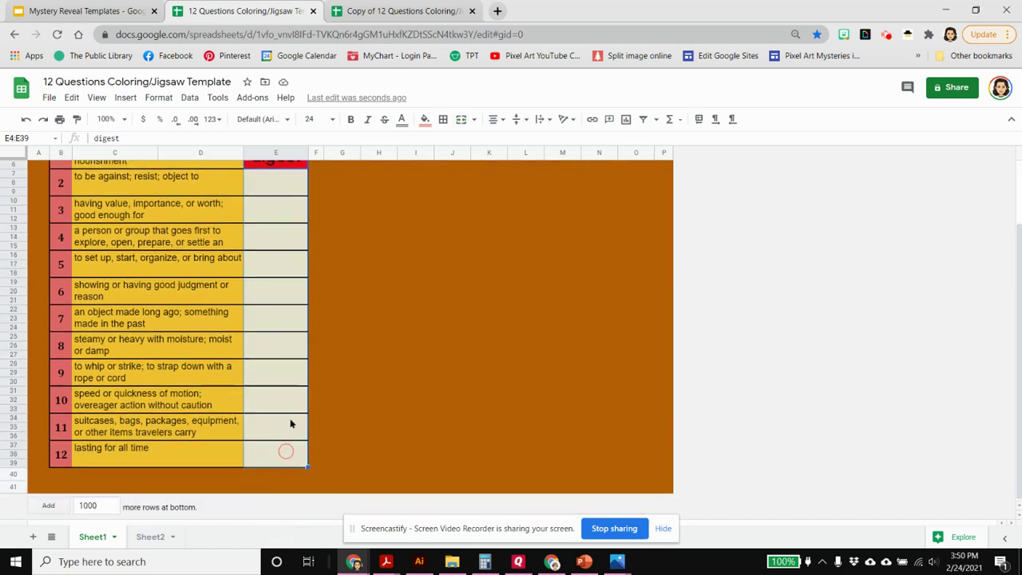
{"action": "left_click", "coordinate": [312, 118]}
{"action": "left_click", "coordinate": [312, 292]}
Step: Enter oppose, worthy and pioneer as the answers to questions 2–4
{"action": "scroll", "coordinate": [372, 248], "scroll_direction": "up", "scroll_amount": 1}
{"action": "left_click", "coordinate": [294, 273]}
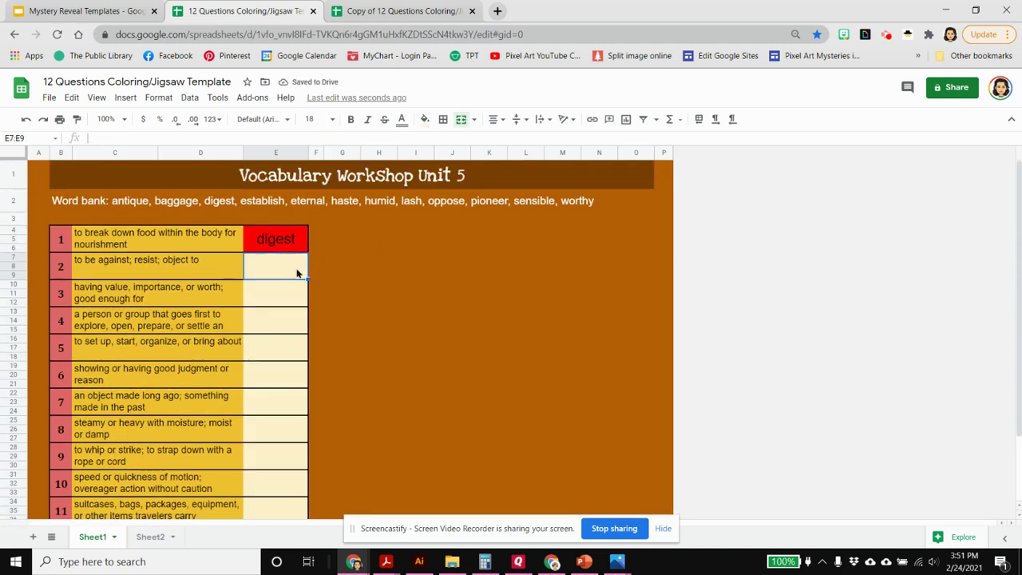
{"action": "type", "text": "oppose"}
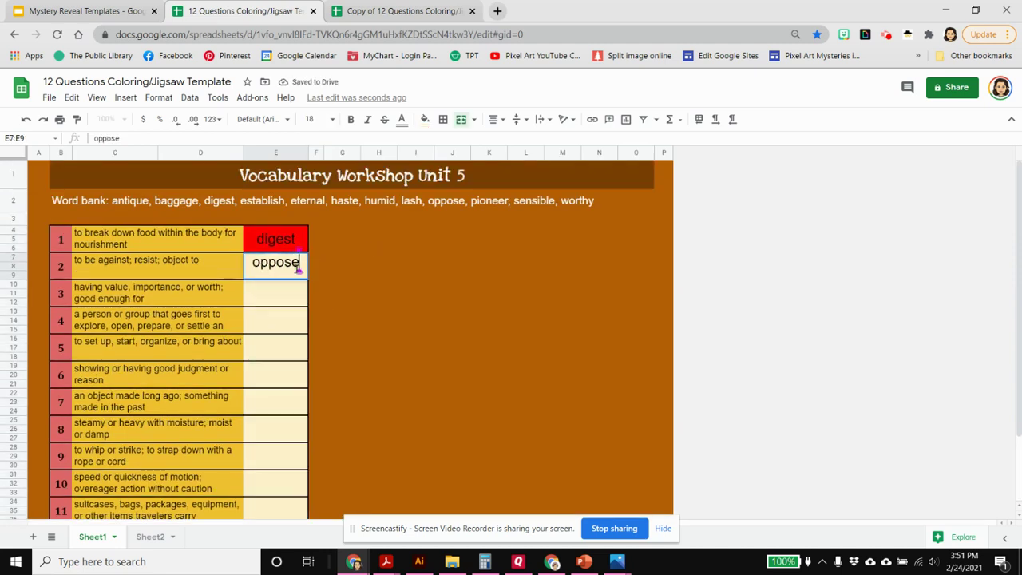
{"action": "key", "text": "Return"}
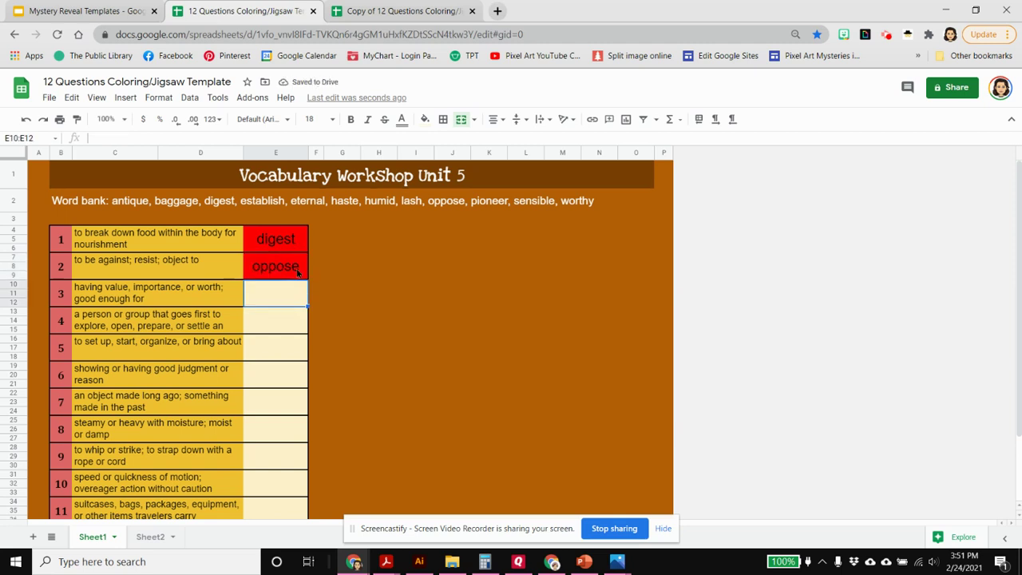
{"action": "type", "text": "worthy"}
{"action": "key", "text": "Return"}
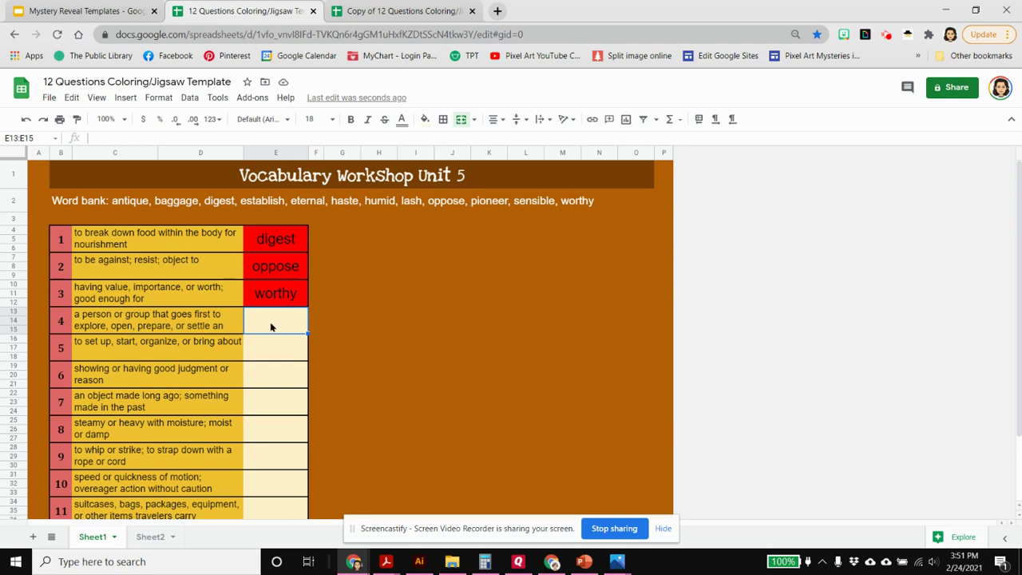
{"action": "type", "text": "pioneer"}
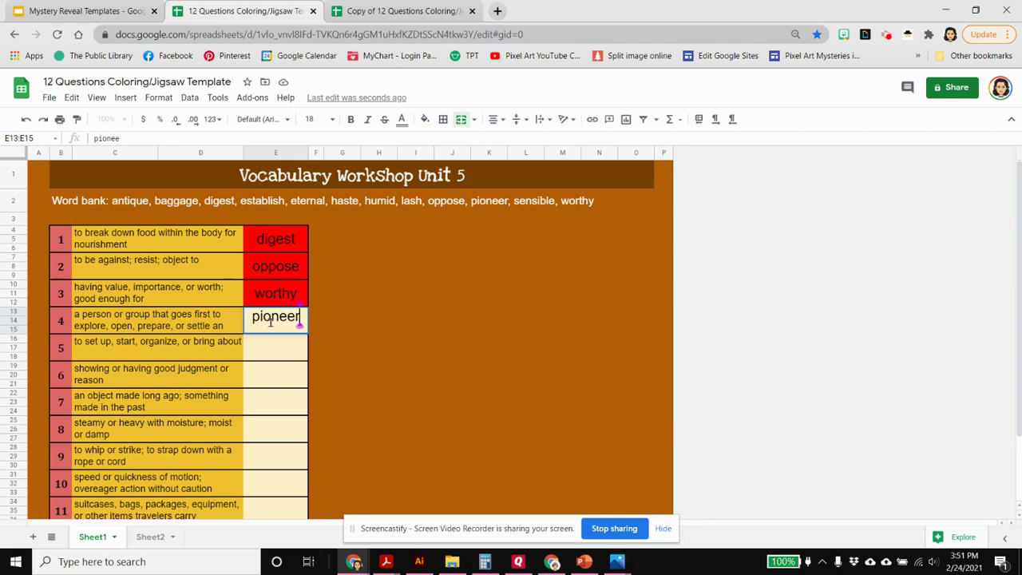
{"action": "key", "text": "Return"}
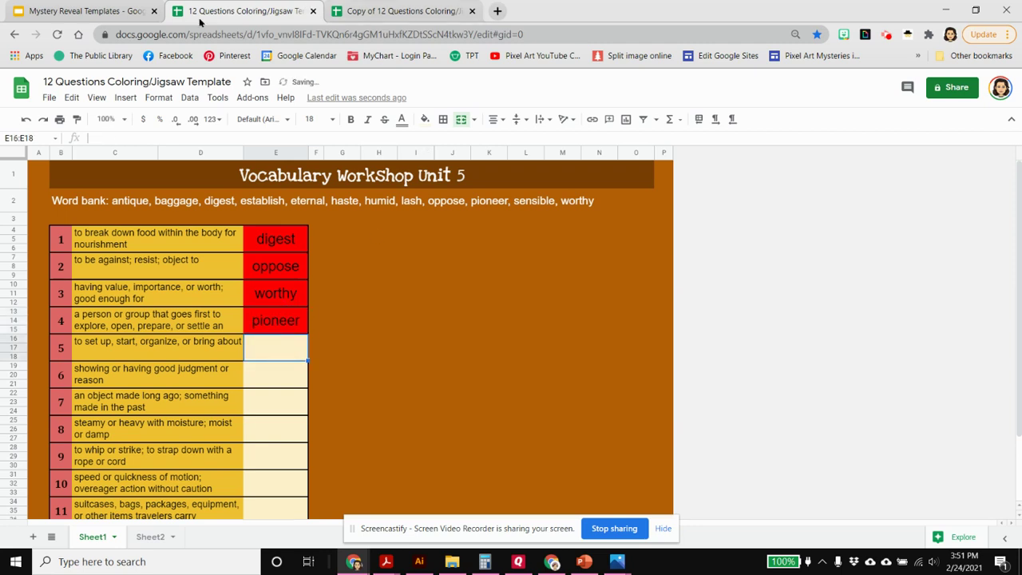
Step: Copy the completed answer words from the template copy into the original's answer column at question 1
{"action": "left_click", "coordinate": [404, 13]}
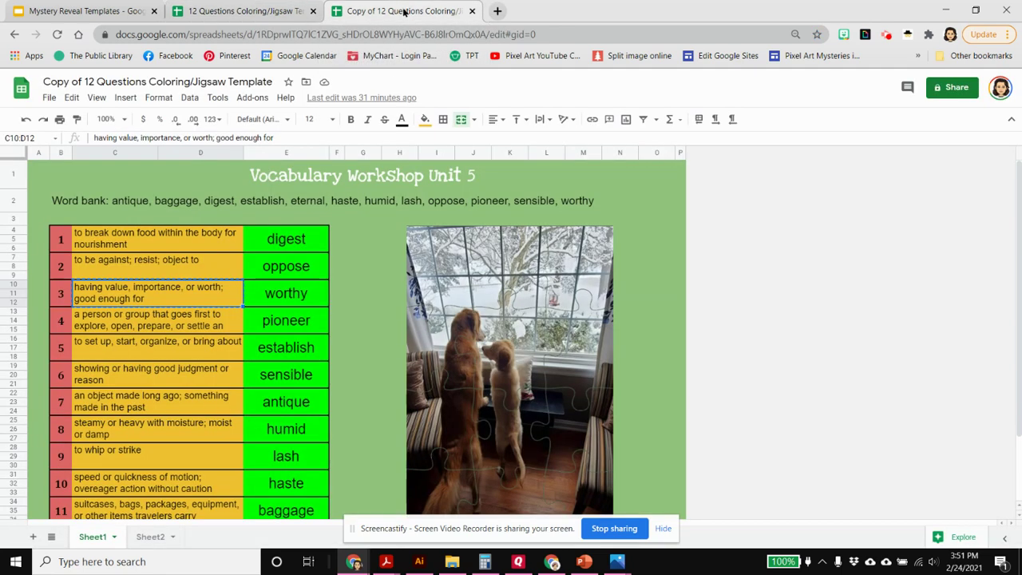
{"action": "left_click_drag", "start_coordinate": [303, 238], "coordinate": [308, 464]}
{"action": "key", "text": "ctrl+c"}
{"action": "left_click", "coordinate": [240, 11]}
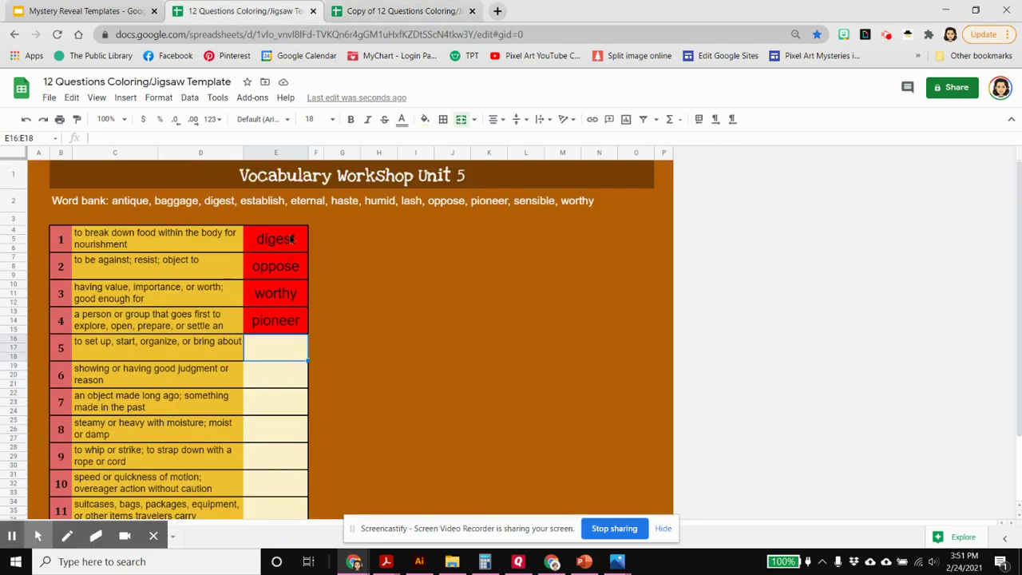
{"action": "left_click", "coordinate": [292, 240]}
{"action": "key", "text": "ctrl+v"}
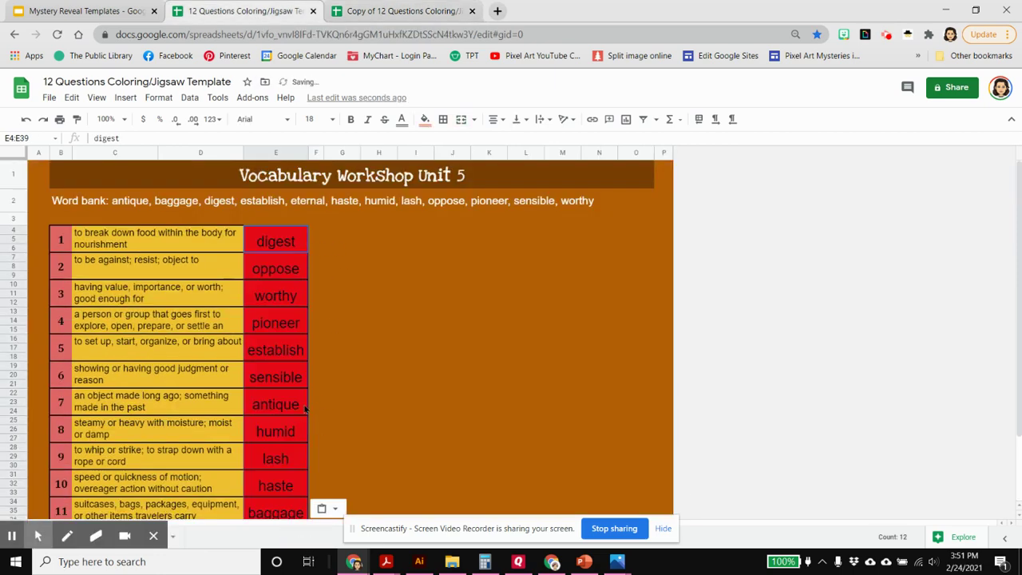
Step: Inspect the picture's reveal formula, then select the twelve answer words in column E
{"action": "scroll", "coordinate": [305, 407], "scroll_direction": "down", "scroll_amount": 1}
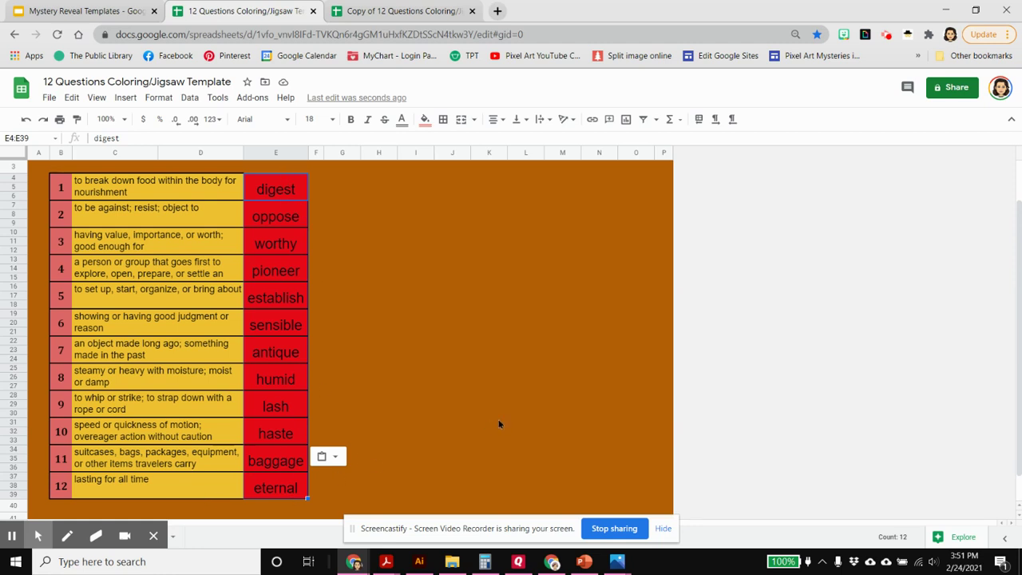
{"action": "left_click", "coordinate": [154, 537]}
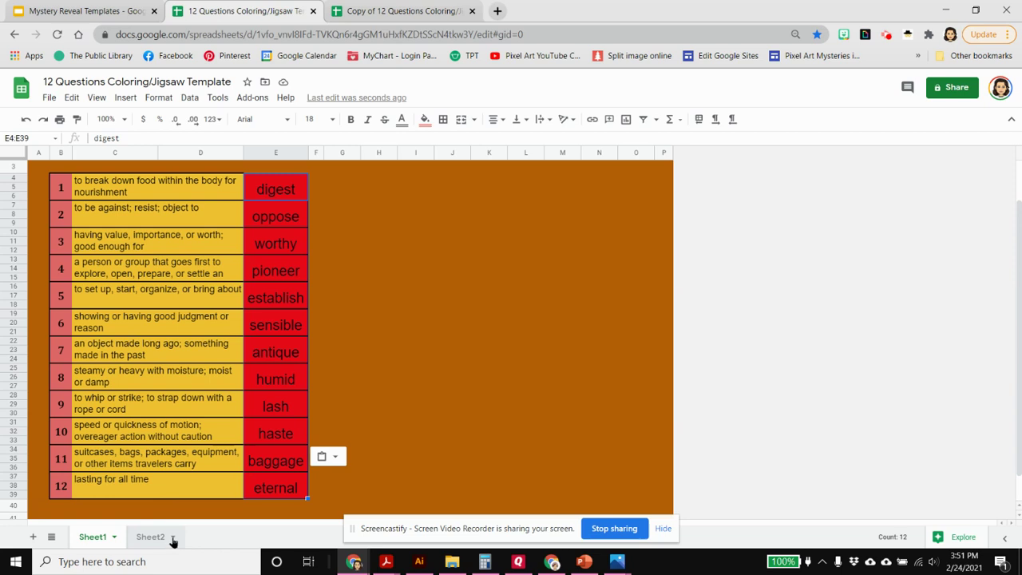
{"action": "left_click", "coordinate": [393, 315]}
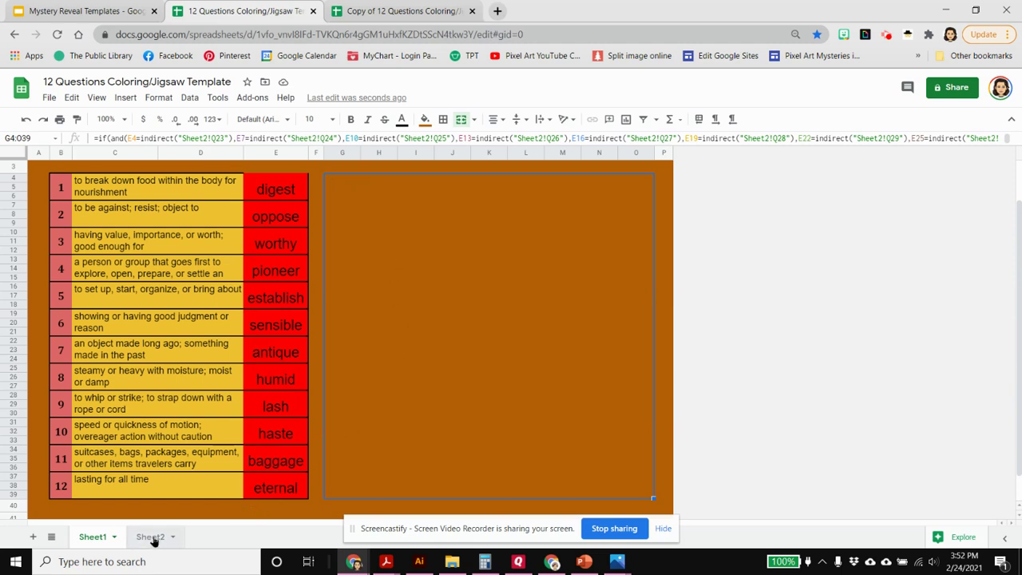
{"action": "left_click_drag", "start_coordinate": [271, 189], "coordinate": [273, 495]}
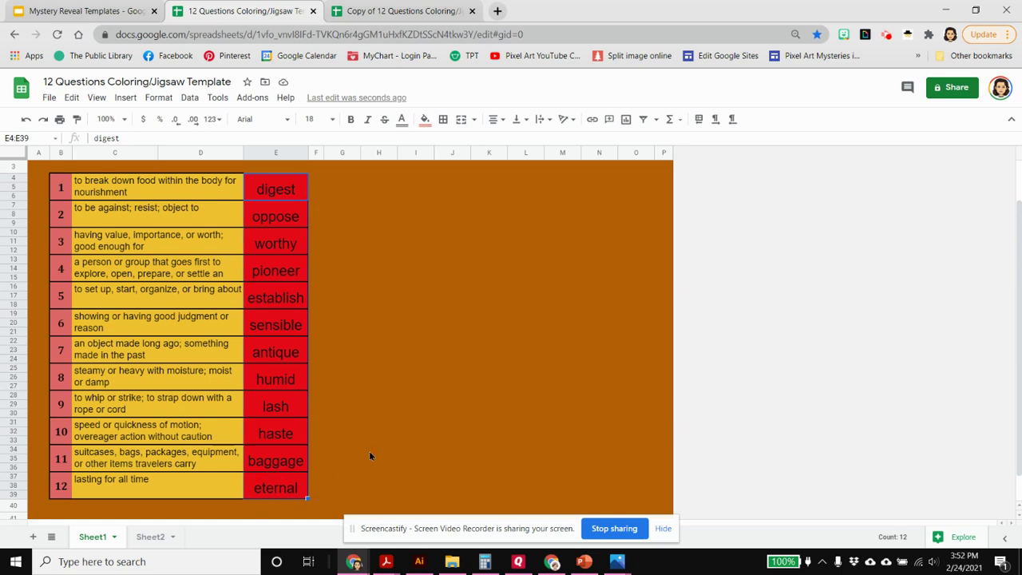
Step: Paste the copied answer words into Sheet2 starting at cell S10
{"action": "left_click", "coordinate": [150, 538]}
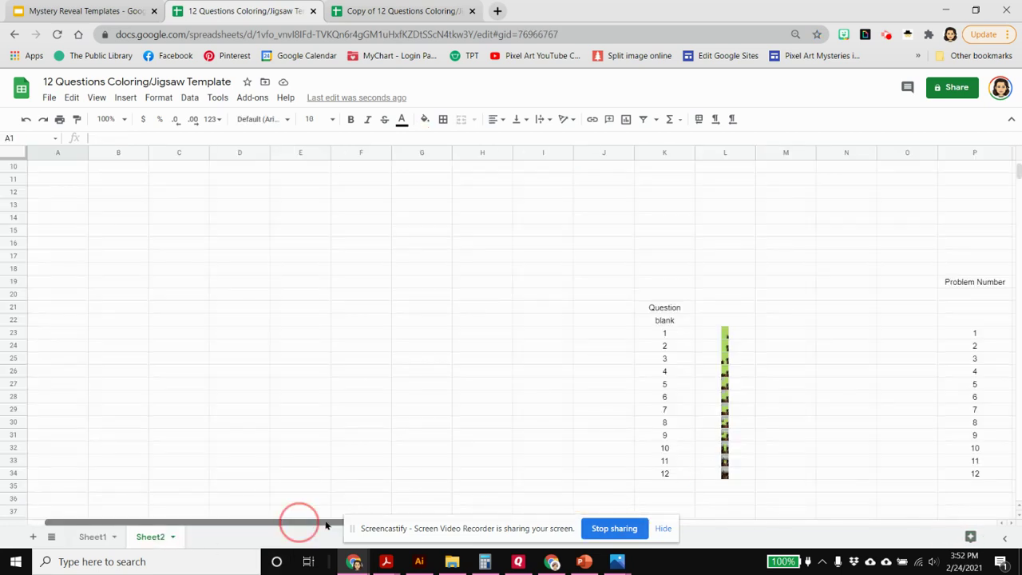
{"action": "left_click_drag", "start_coordinate": [299, 522], "coordinate": [517, 526]}
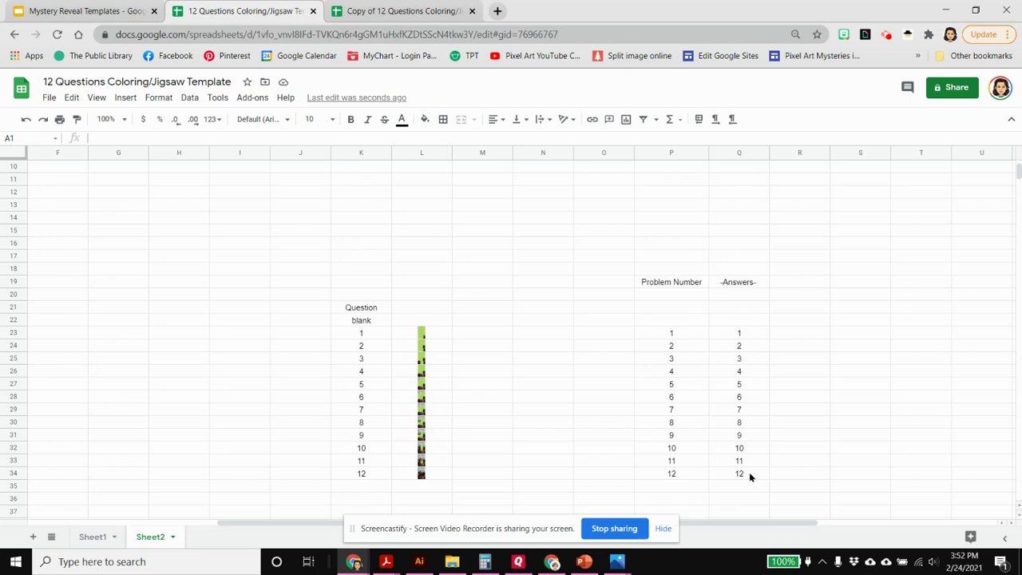
{"action": "left_click", "coordinate": [863, 170]}
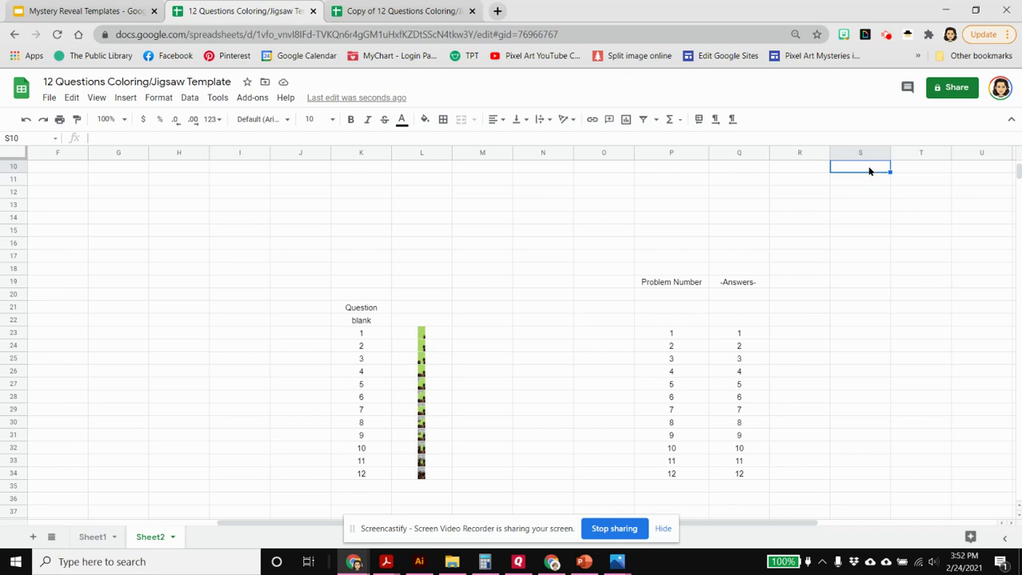
{"action": "key", "text": "ctrl+v"}
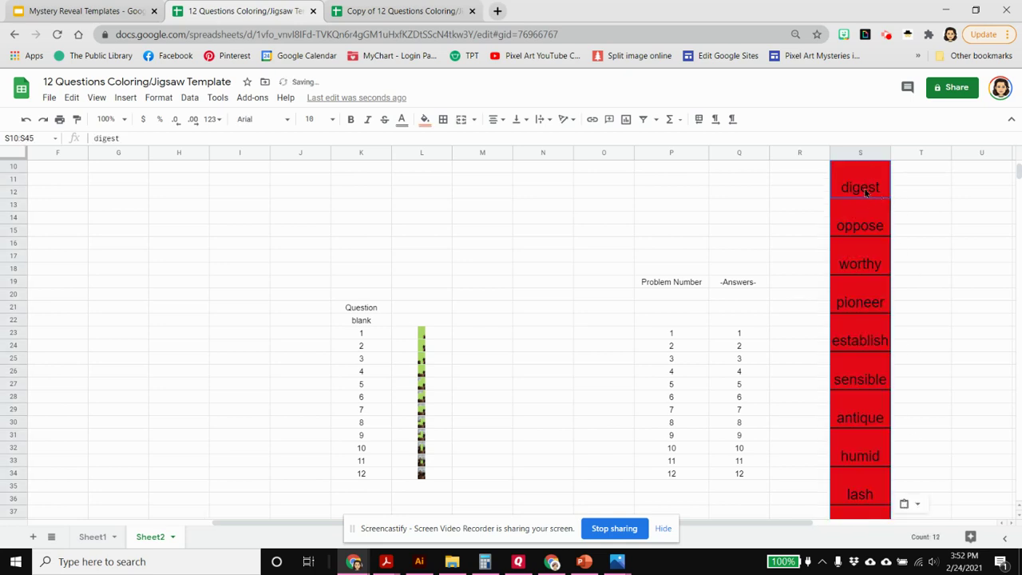
Step: Type digest, oppose, worthy, pioneer and establish as answers 1–5, starting at Q23
{"action": "left_click", "coordinate": [748, 335]}
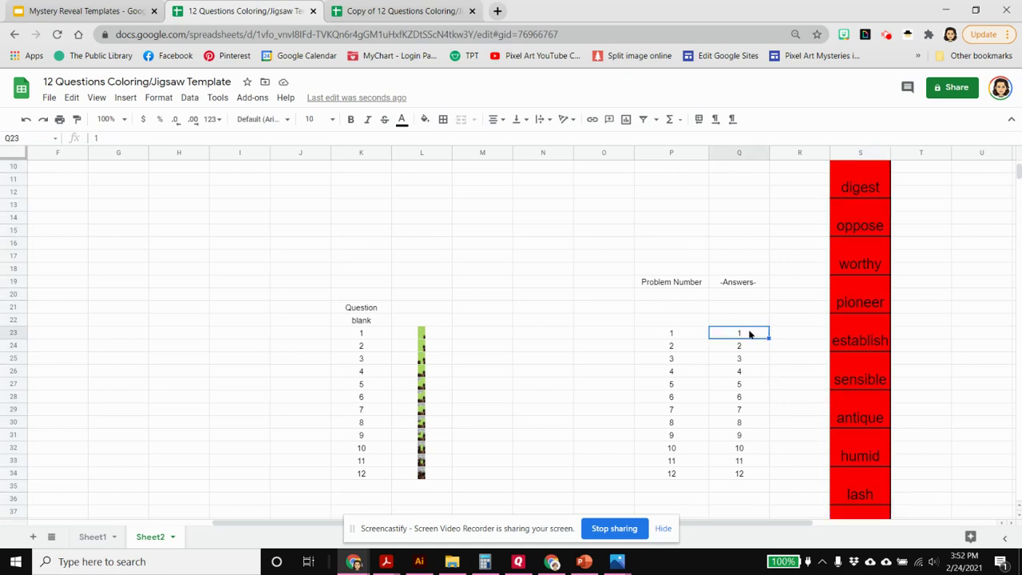
{"action": "type", "text": "digest"}
{"action": "key", "text": "Return"}
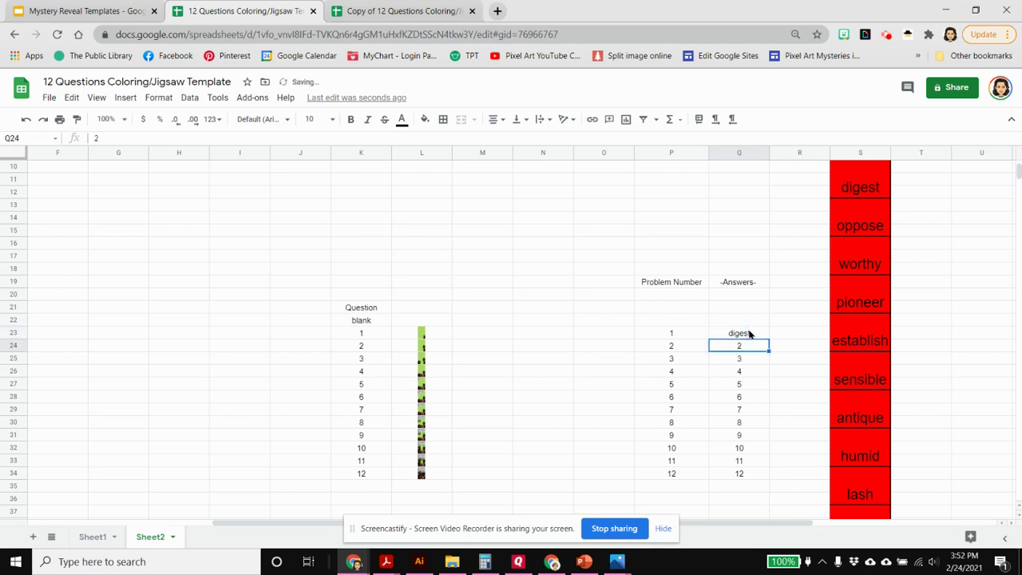
{"action": "type", "text": "oppose"}
{"action": "key", "text": "Return"}
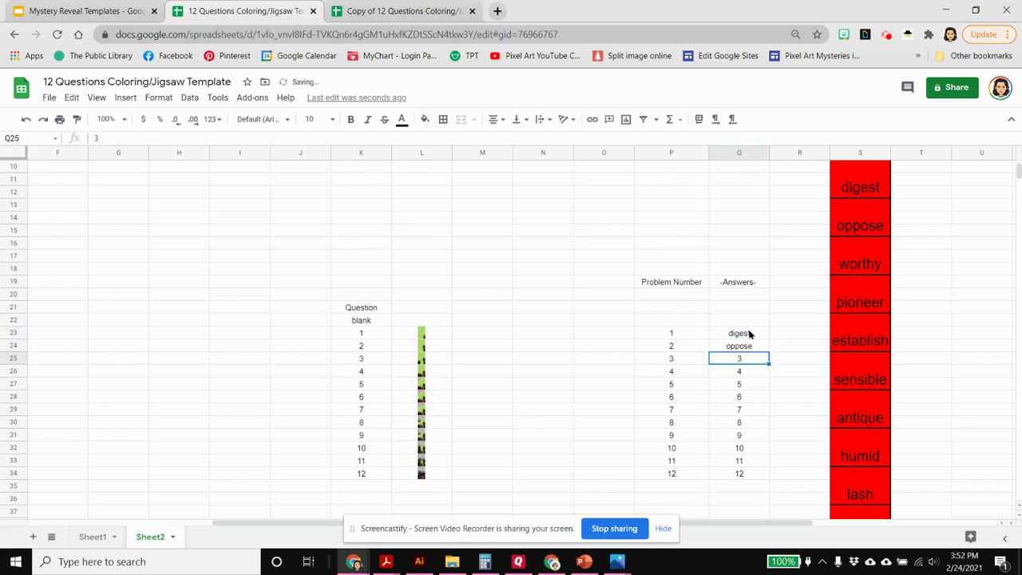
{"action": "type", "text": "worthy"}
{"action": "key", "text": "Return"}
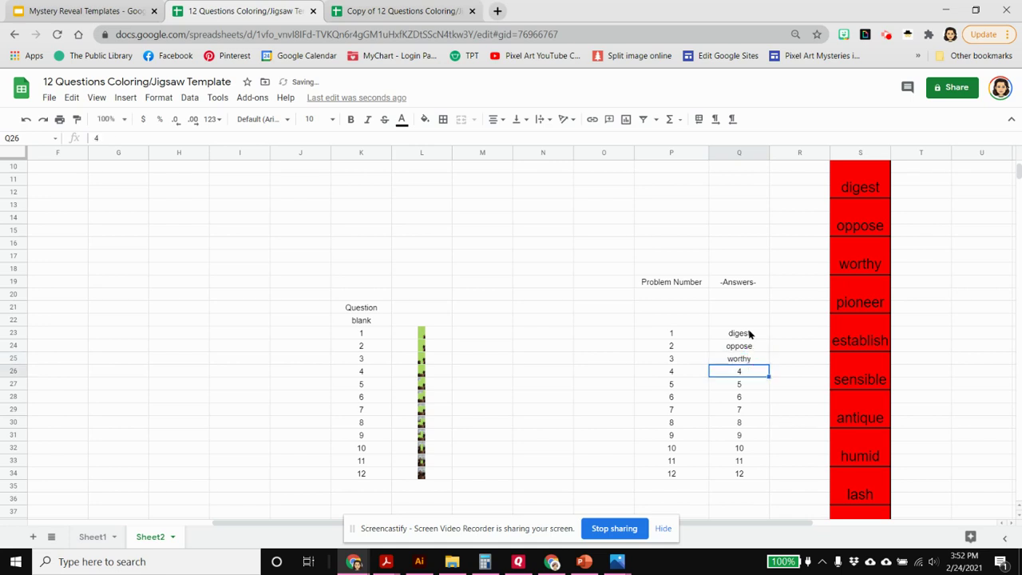
{"action": "type", "text": "pioneer"}
{"action": "key", "text": "Return"}
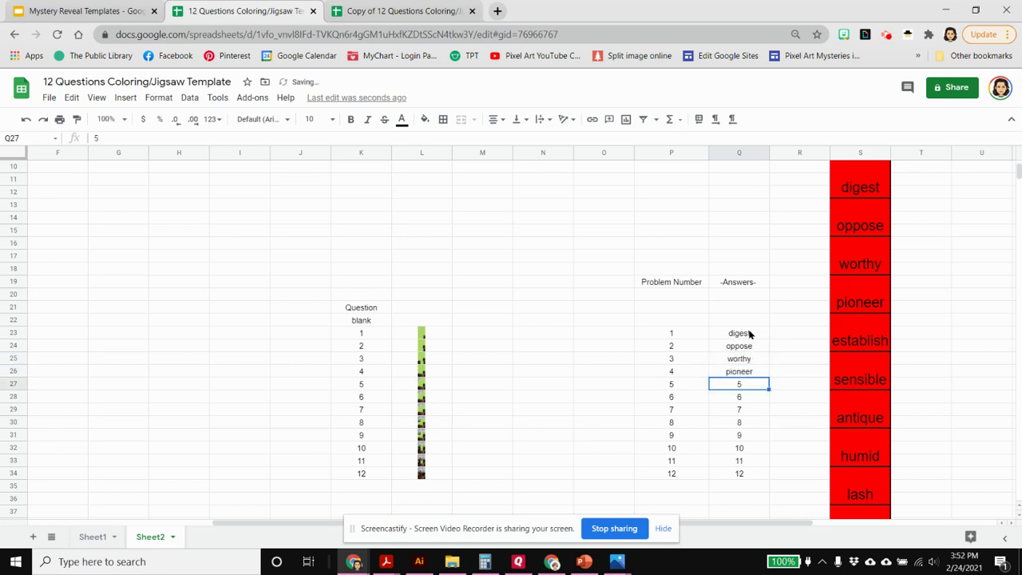
{"action": "type", "text": "establish"}
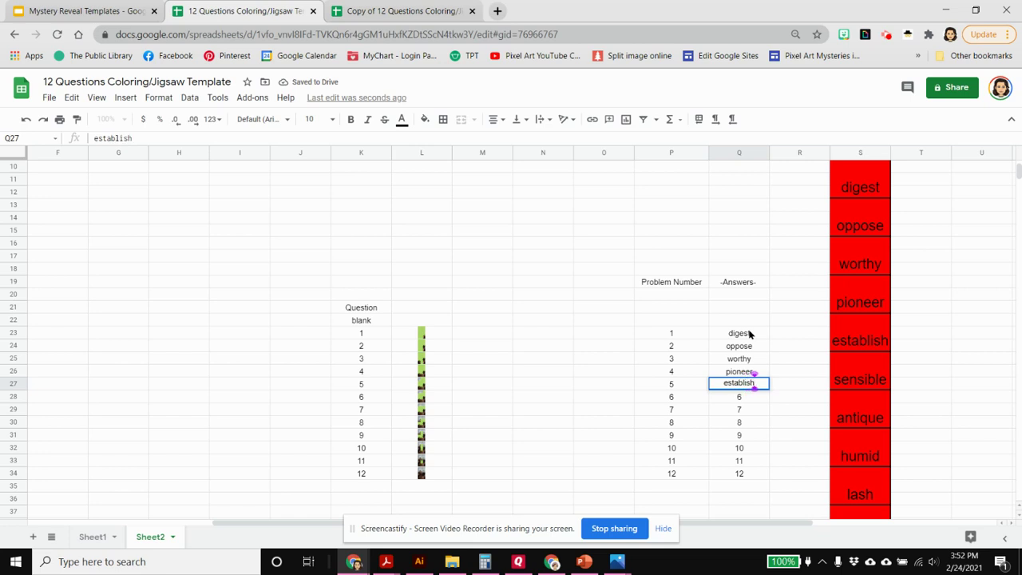
{"action": "key", "text": "Return"}
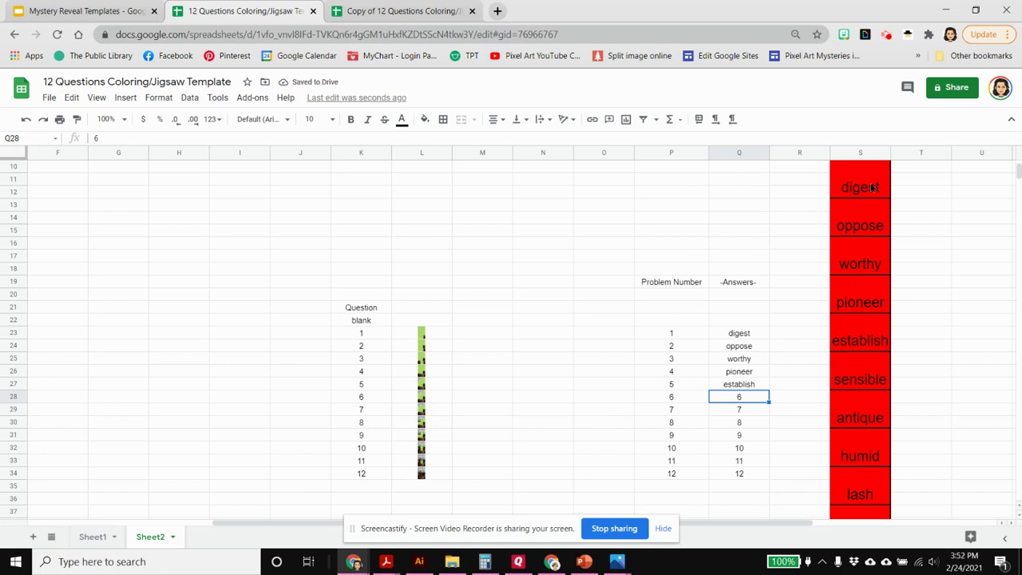
Step: Type sensible, antique, humid, lash, haste, baggage and eternal as answers 6–12, starting at Q28
{"action": "left_click_drag", "start_coordinate": [820, 169], "coordinate": [844, 199]}
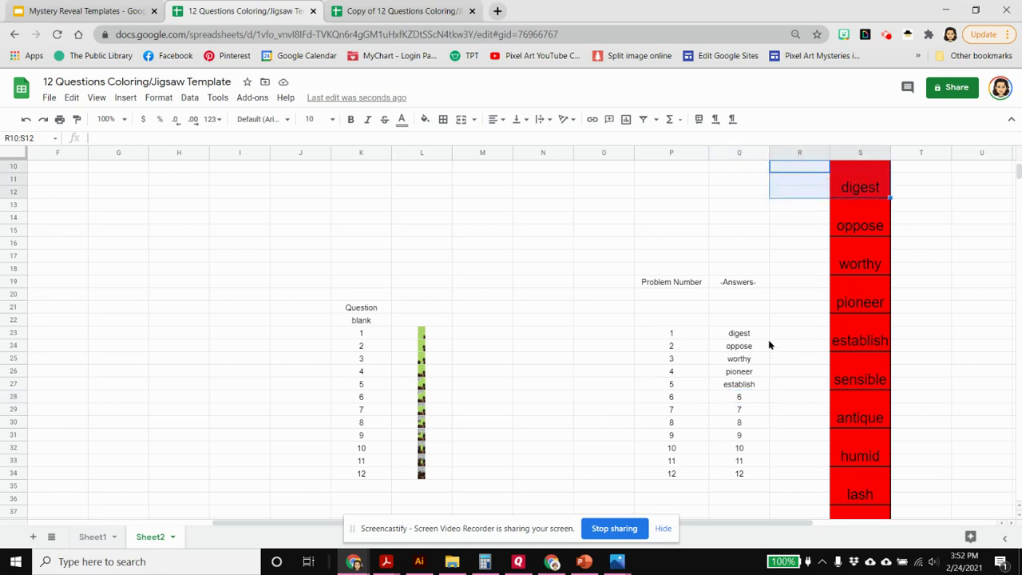
{"action": "left_click", "coordinate": [745, 396]}
{"action": "type", "text": "sensible"}
{"action": "key", "text": "Return"}
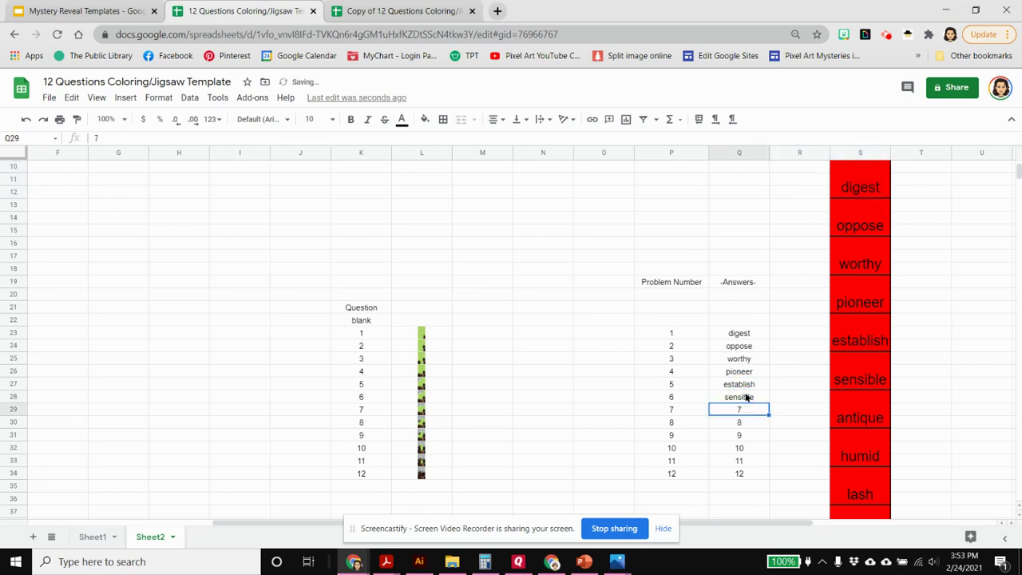
{"action": "type", "text": "antique"}
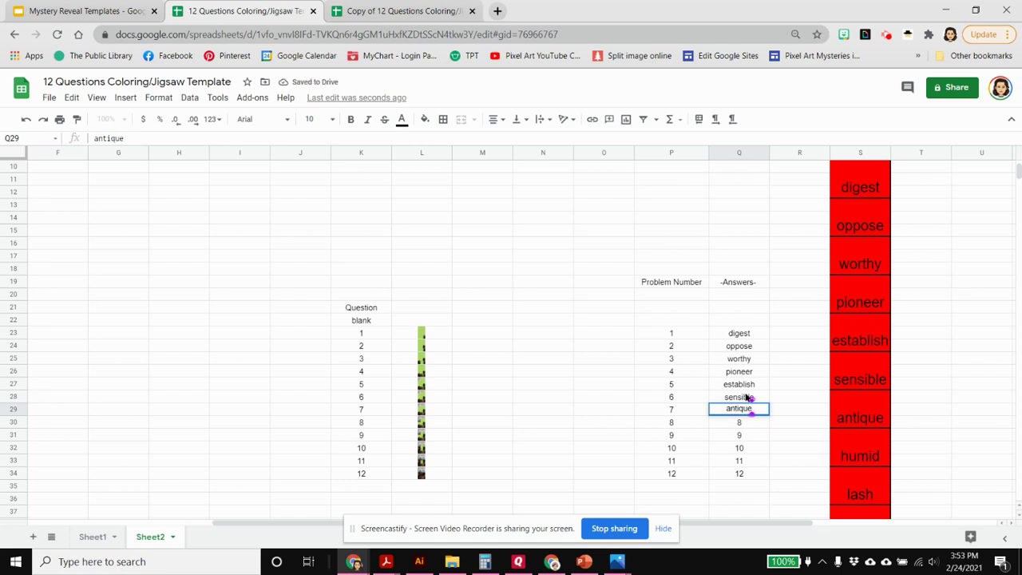
{"action": "key", "text": "Return"}
{"action": "type", "text": "hum"}
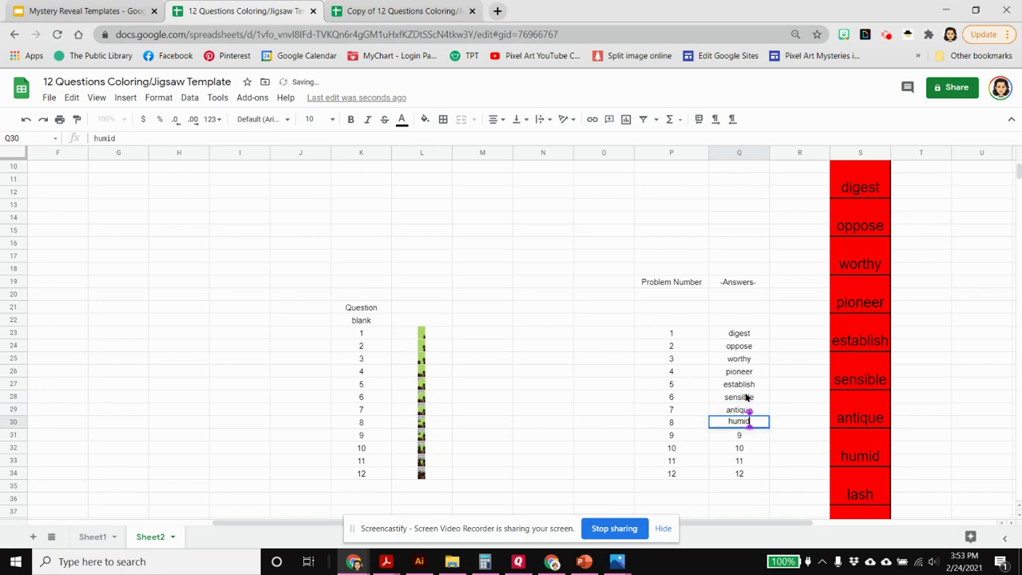
{"action": "type", "text": "id"}
{"action": "key", "text": "Return"}
{"action": "type", "text": "lash"}
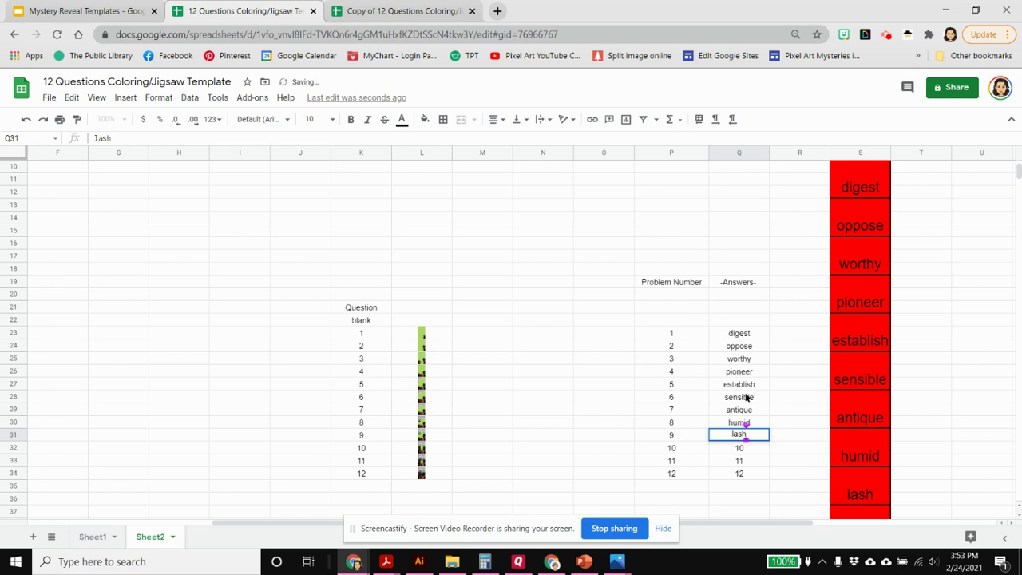
{"action": "key", "text": "Return"}
{"action": "scroll", "coordinate": [814, 421], "scroll_direction": "down", "scroll_amount": 2}
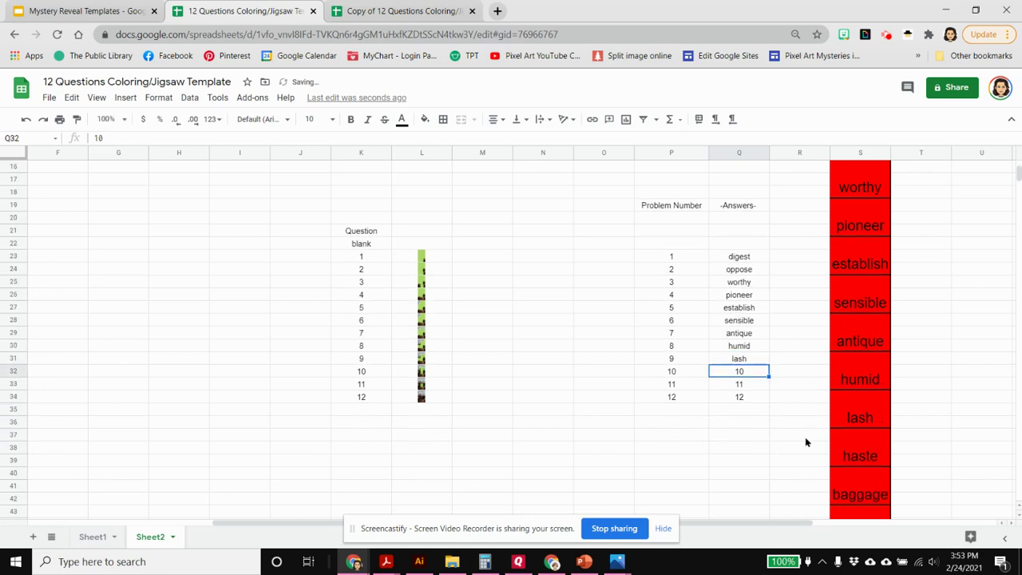
{"action": "type", "text": "haste"}
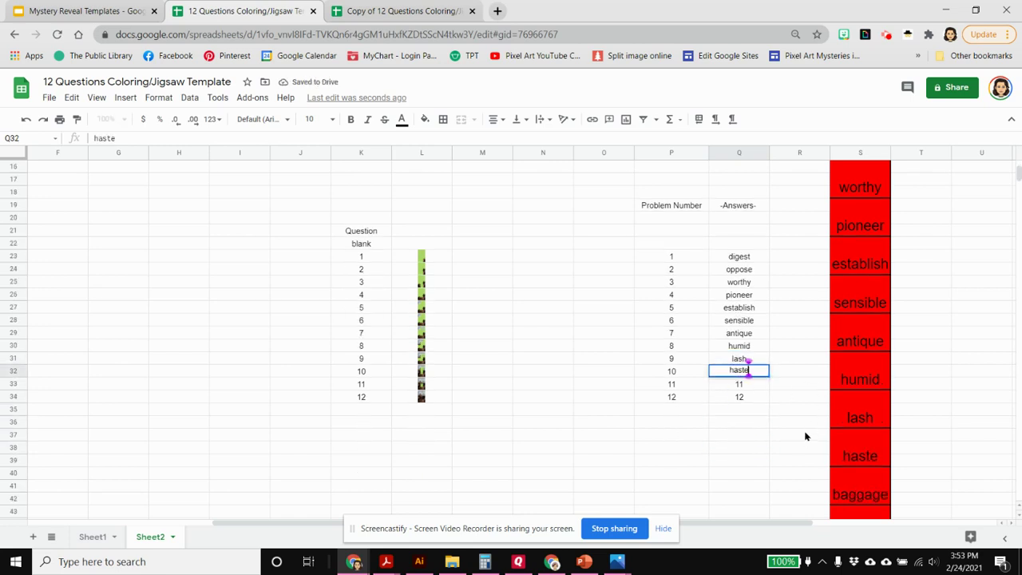
{"action": "key", "text": "Return"}
{"action": "type", "text": "baggage"}
{"action": "key", "text": "Return"}
{"action": "scroll", "coordinate": [837, 449], "scroll_direction": "down", "scroll_amount": 1}
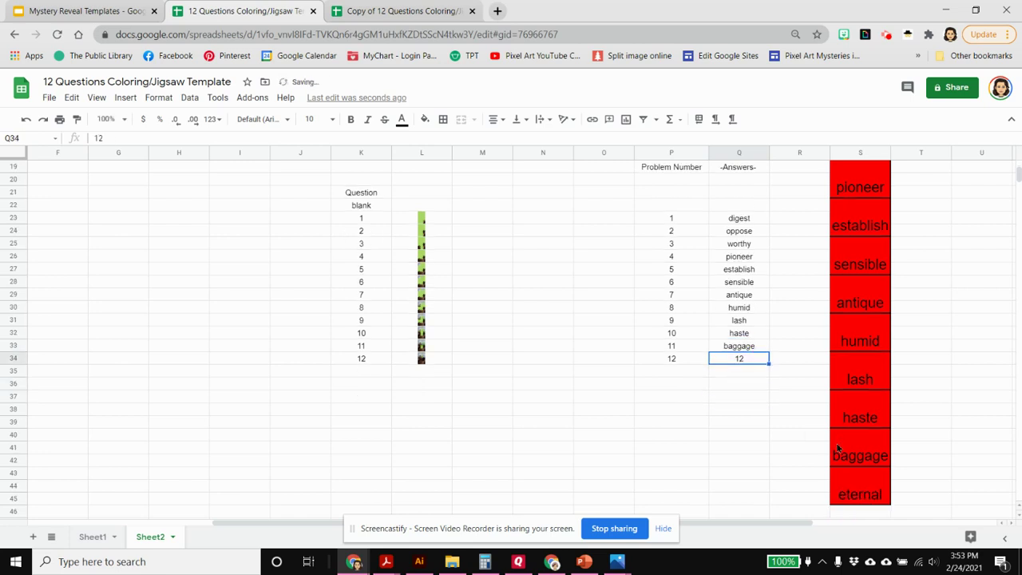
{"action": "type", "text": "eternal"}
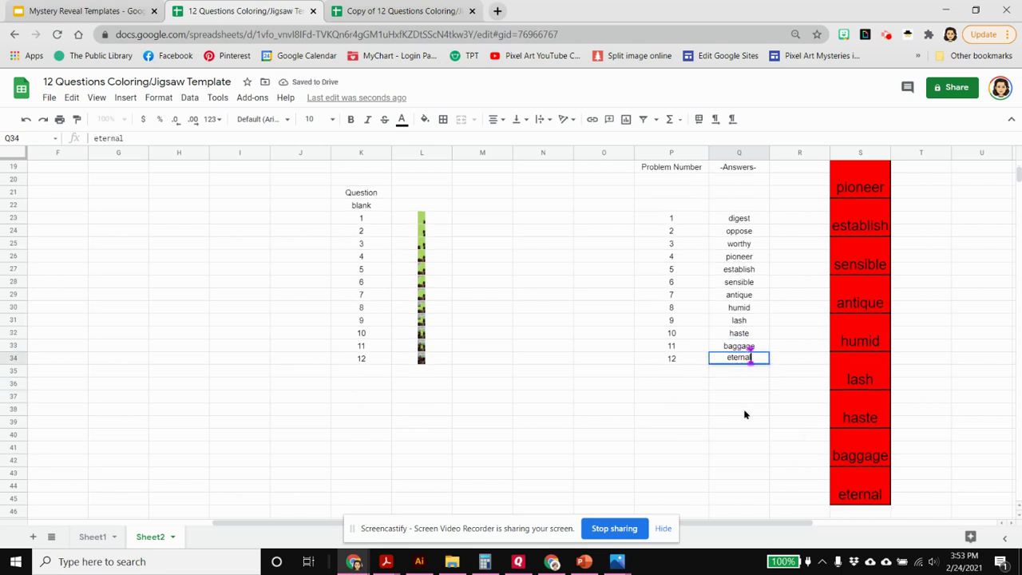
Step: Delete column S's pasted words and clear its formatting until no fill or borders remain
{"action": "left_click", "coordinate": [862, 152]}
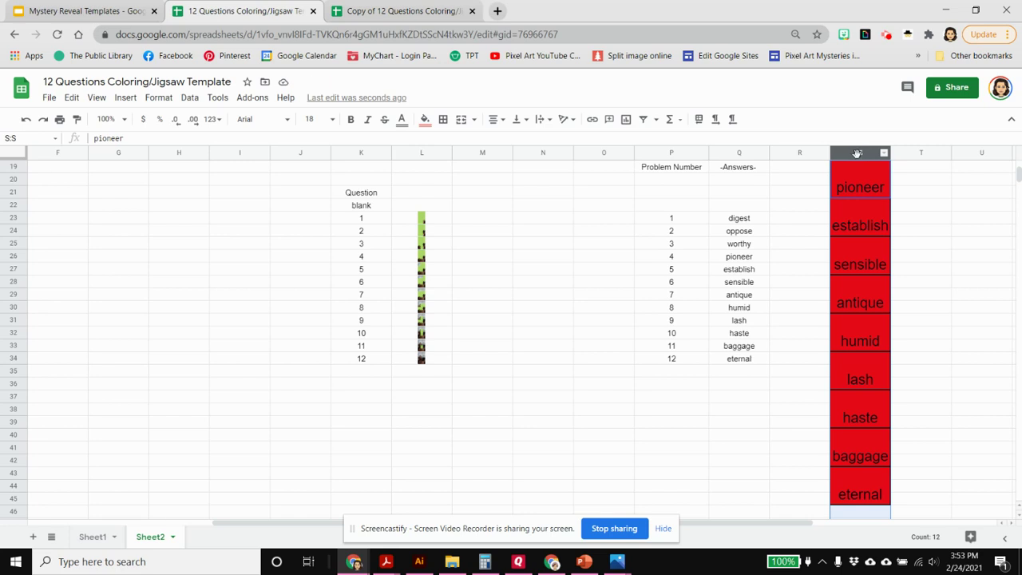
{"action": "key", "text": "Delete"}
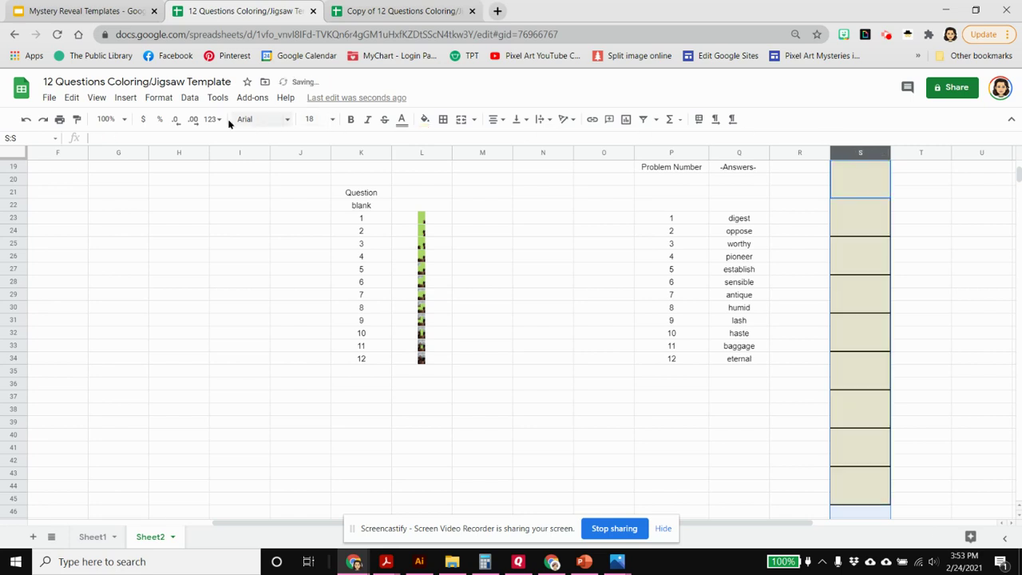
{"action": "left_click", "coordinate": [159, 97]}
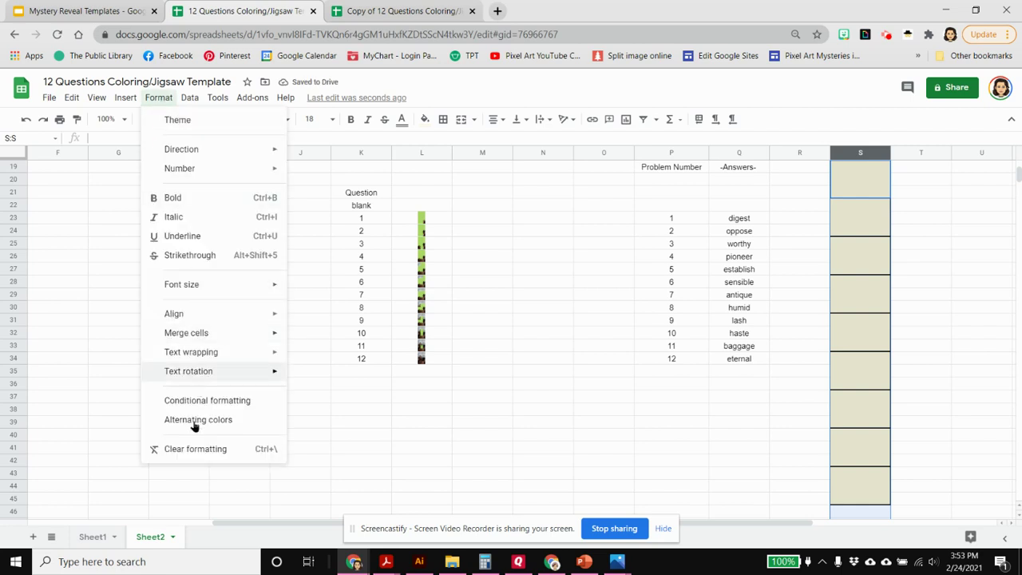
{"action": "left_click", "coordinate": [196, 451]}
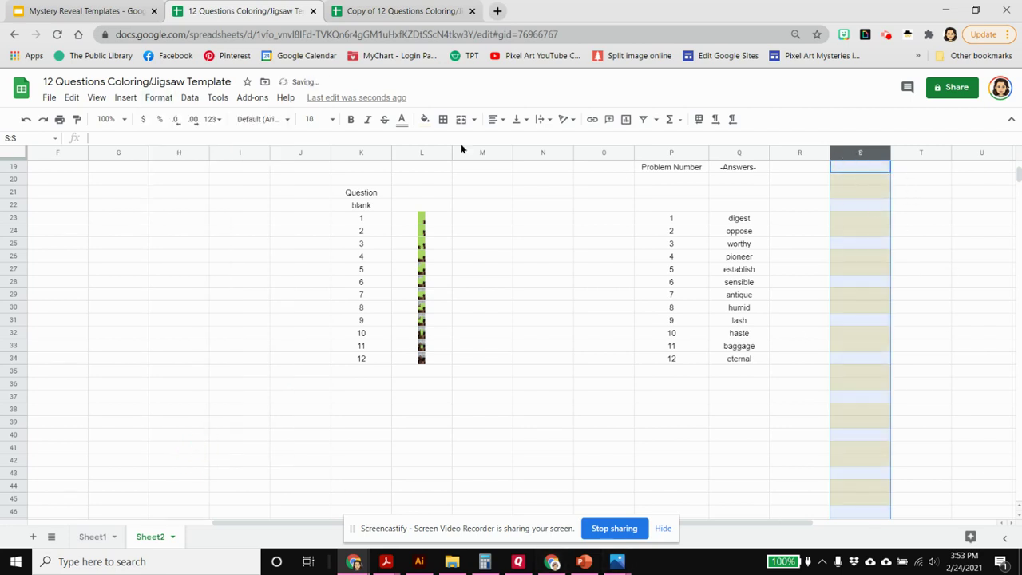
{"action": "left_click", "coordinate": [159, 98]}
{"action": "left_click", "coordinate": [195, 450]}
{"action": "left_click", "coordinate": [772, 437]}
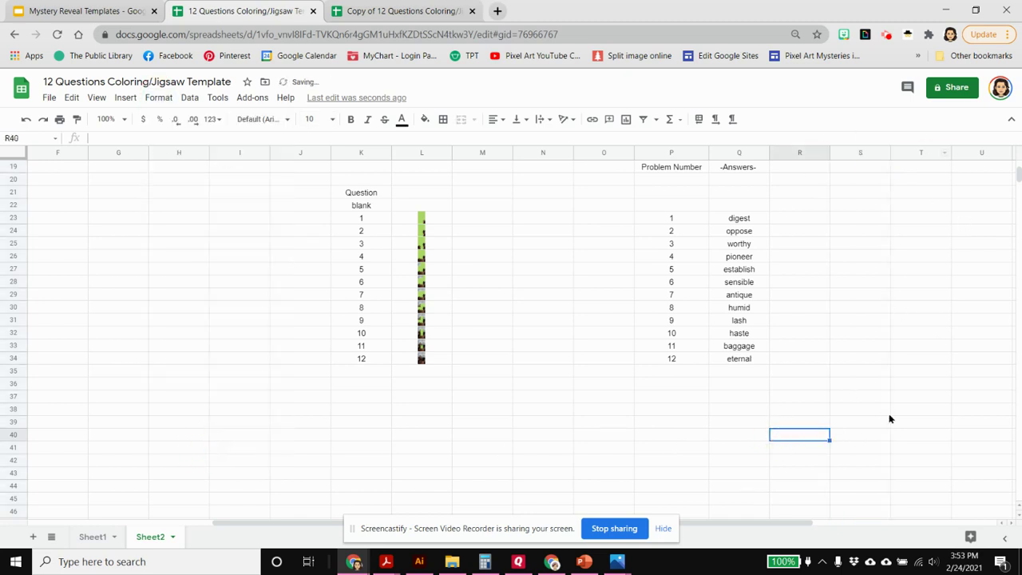
{"action": "scroll", "coordinate": [887, 418], "scroll_direction": "up", "scroll_amount": 2}
{"action": "scroll", "coordinate": [875, 368], "scroll_direction": "down", "scroll_amount": 1}
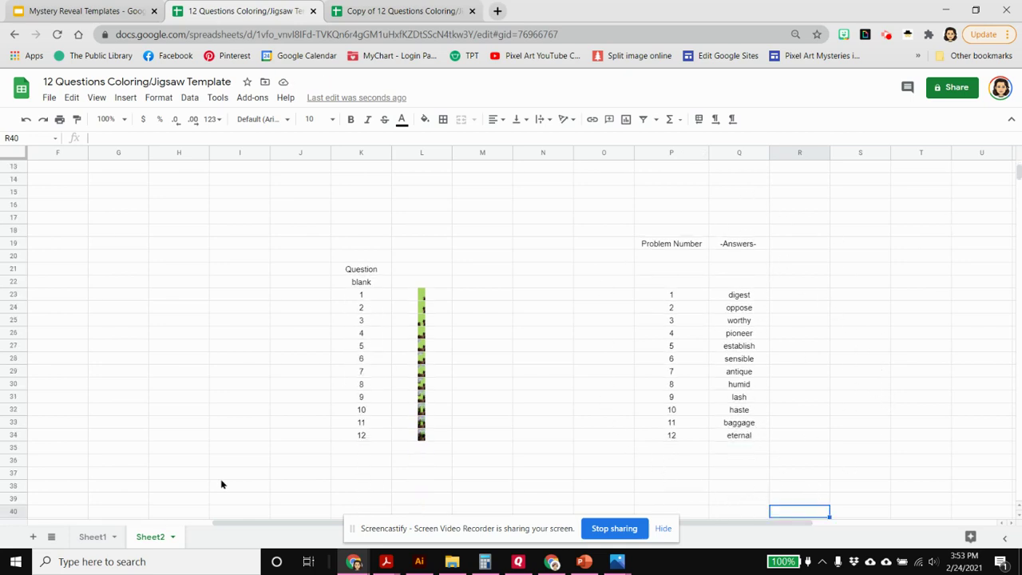
Step: Delete answers 6–12 (Q28:Q34) from the Sheet2 key and check Sheet1's puzzle colours
{"action": "left_click", "coordinate": [93, 538]}
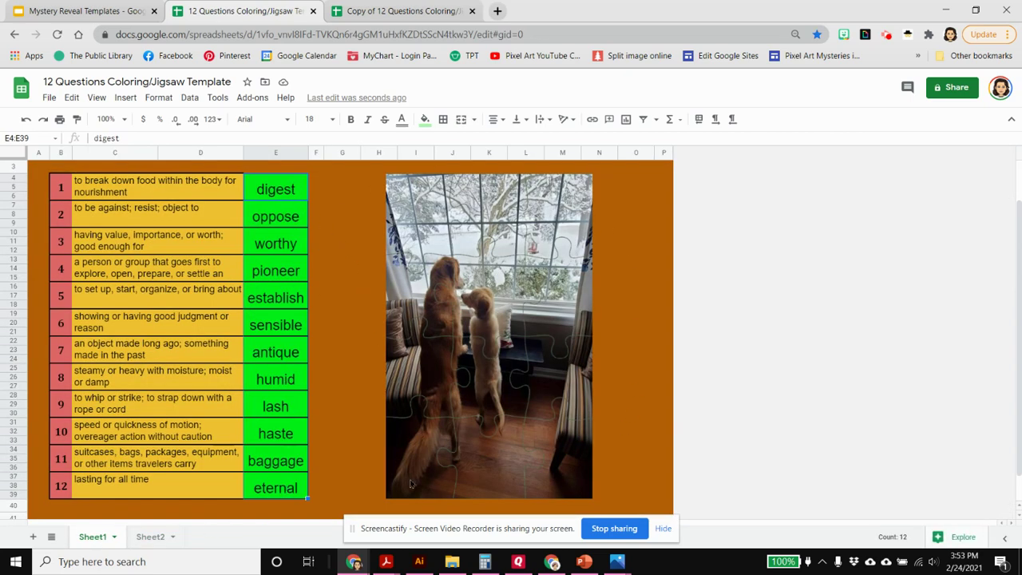
{"action": "left_click", "coordinate": [152, 538]}
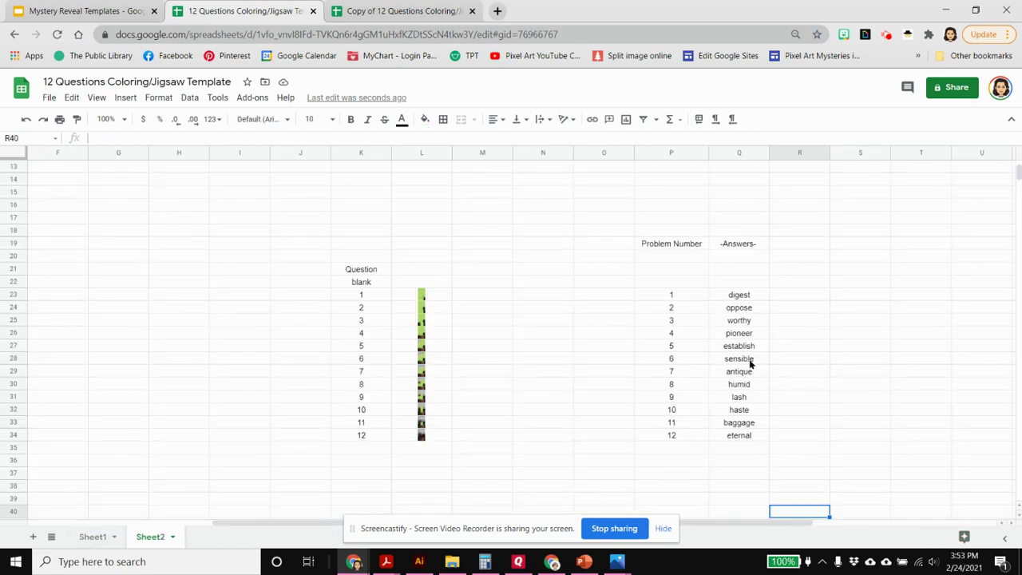
{"action": "left_click", "coordinate": [749, 360]}
{"action": "left_click_drag", "start_coordinate": [750, 409], "coordinate": [749, 436]}
{"action": "key", "text": "ctrl+c"}
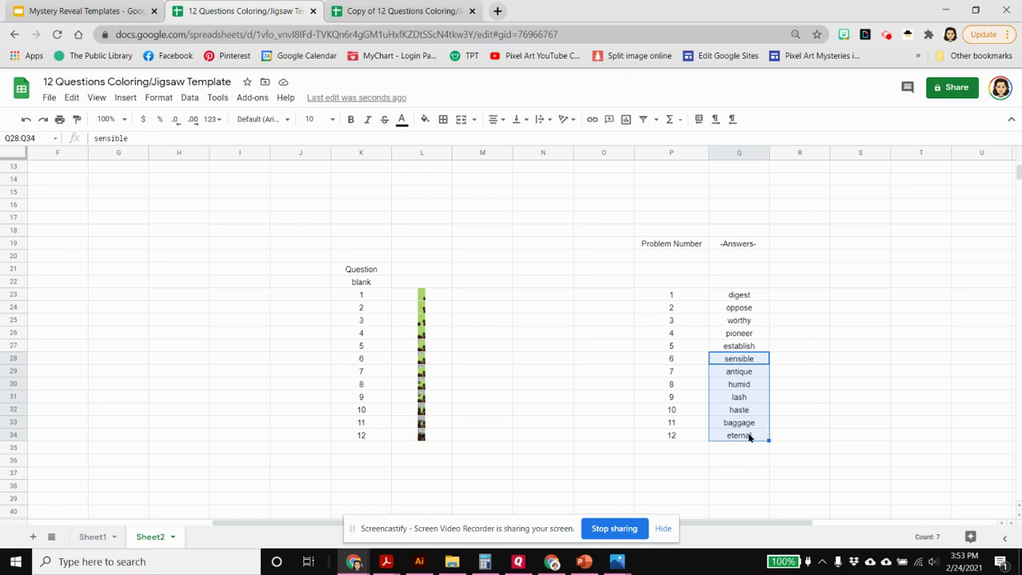
{"action": "key", "text": "Delete"}
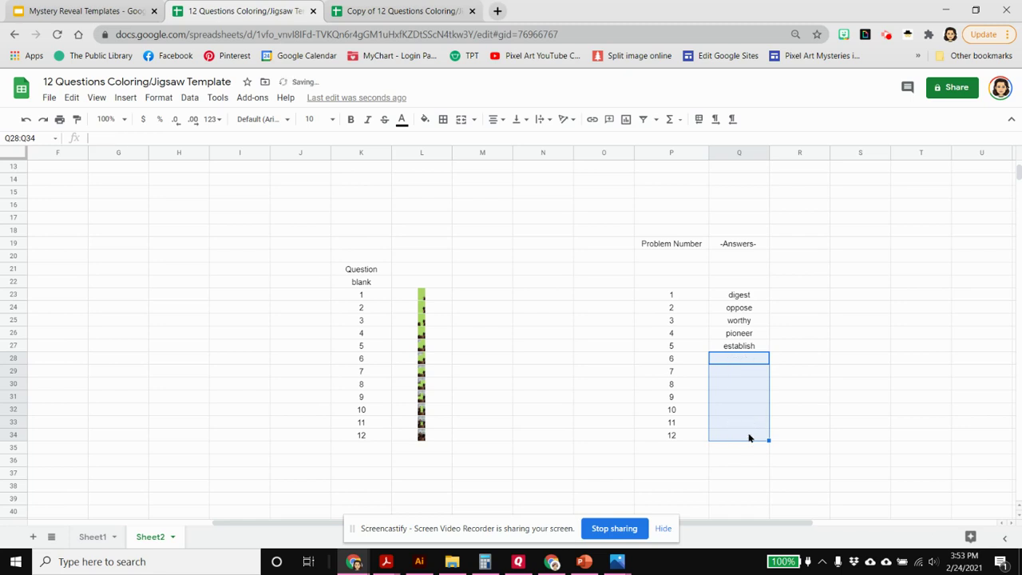
{"action": "left_click", "coordinate": [90, 538]}
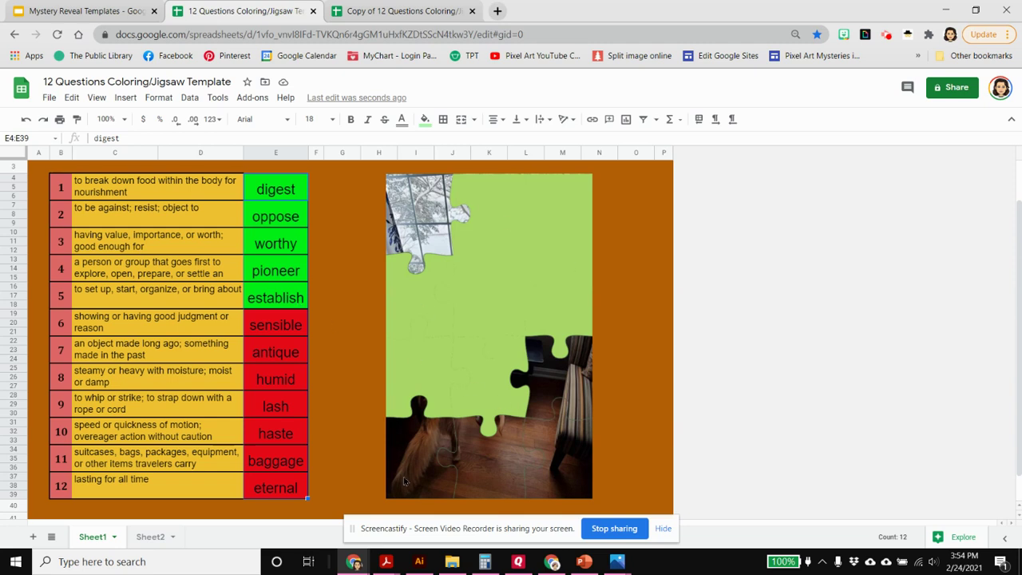
Step: Paste the copied answers into Q28 as plain values only
{"action": "left_click", "coordinate": [147, 537]}
{"action": "left_click", "coordinate": [743, 362]}
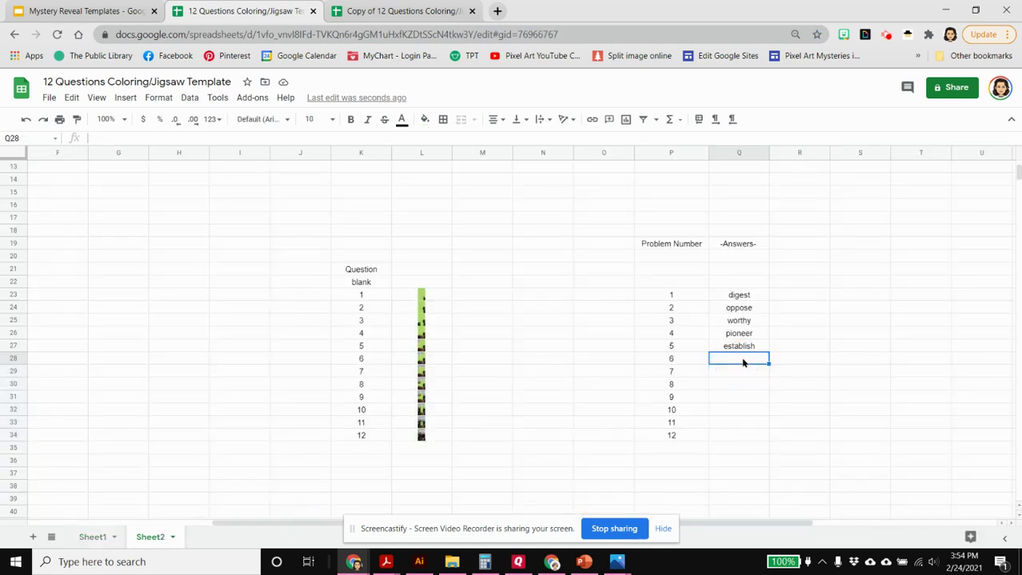
{"action": "key", "text": "ctrl+v"}
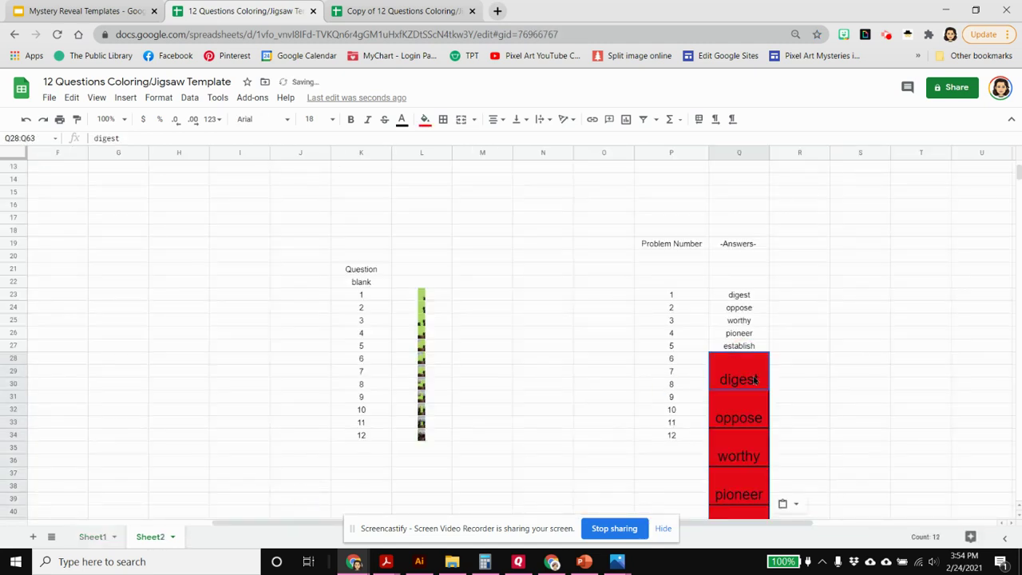
{"action": "key", "text": "ctrl+z"}
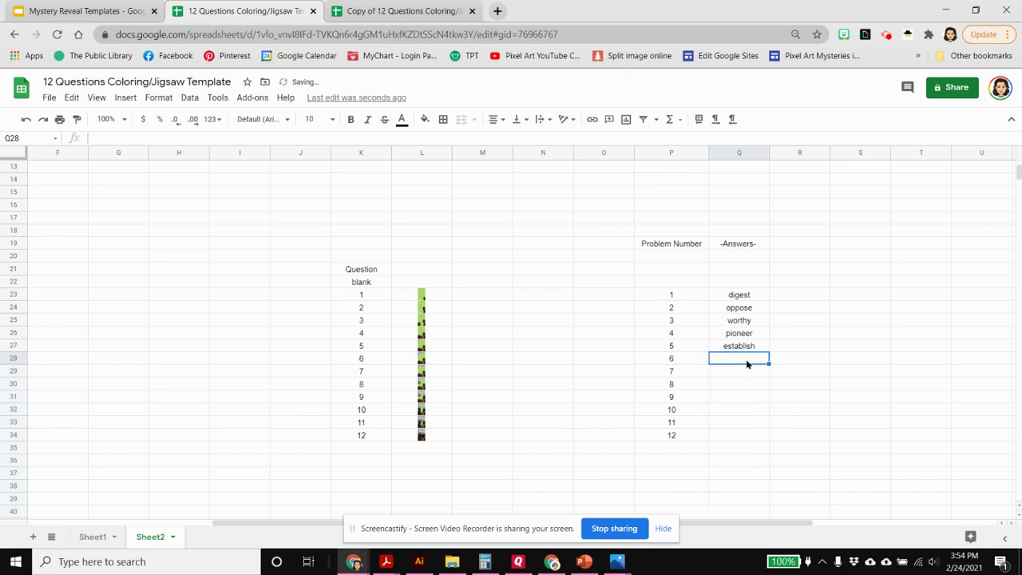
{"action": "key", "text": "ctrl+shift+v"}
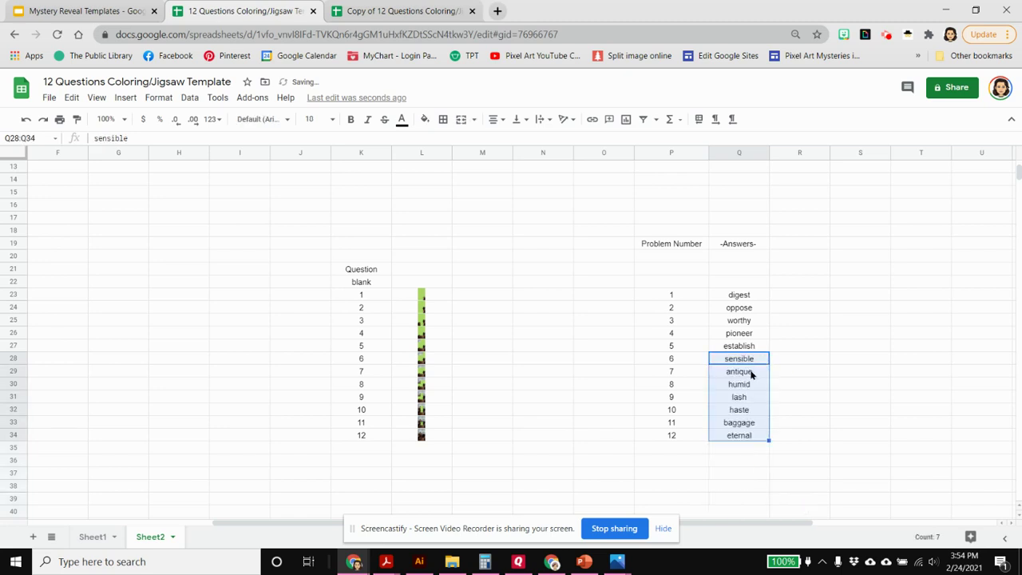
Step: Delete answers 7–12, test the puzzle on Sheet1, then restore them in the key
{"action": "left_click_drag", "start_coordinate": [755, 373], "coordinate": [753, 439]}
{"action": "key", "text": "ctrl+c"}
{"action": "key", "text": "Delete"}
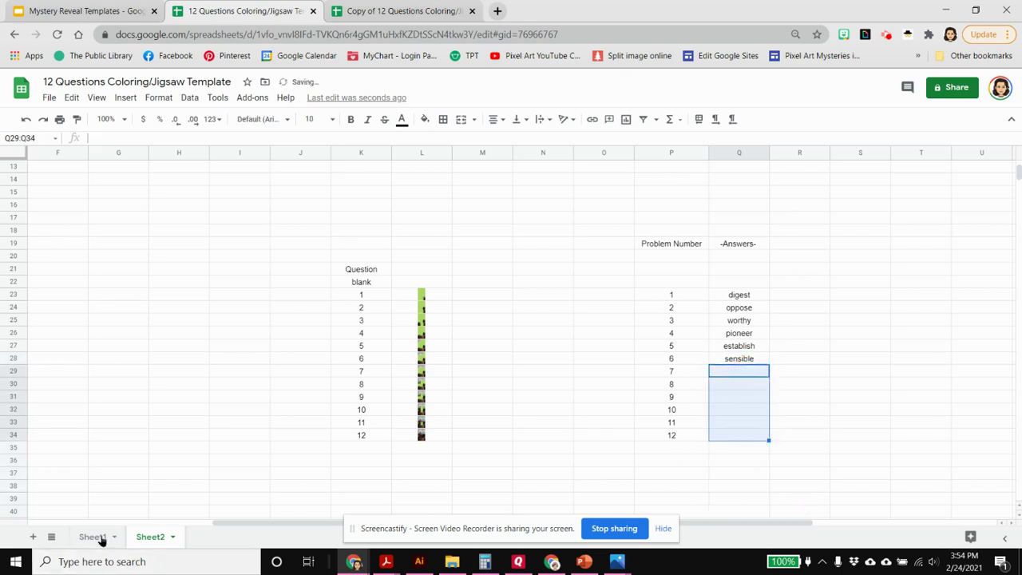
{"action": "left_click", "coordinate": [90, 537]}
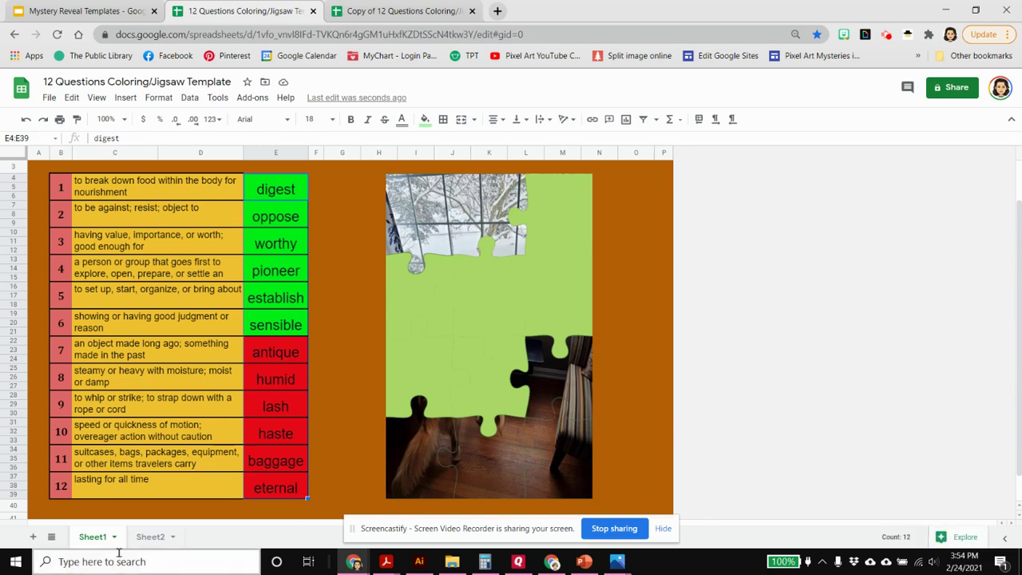
{"action": "left_click", "coordinate": [148, 539]}
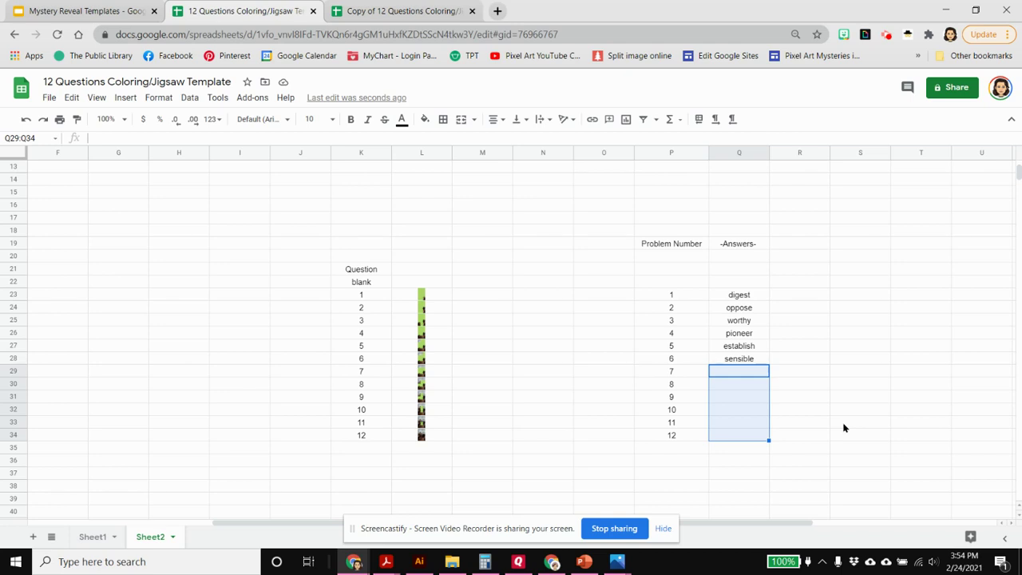
{"action": "key", "text": "ctrl+v"}
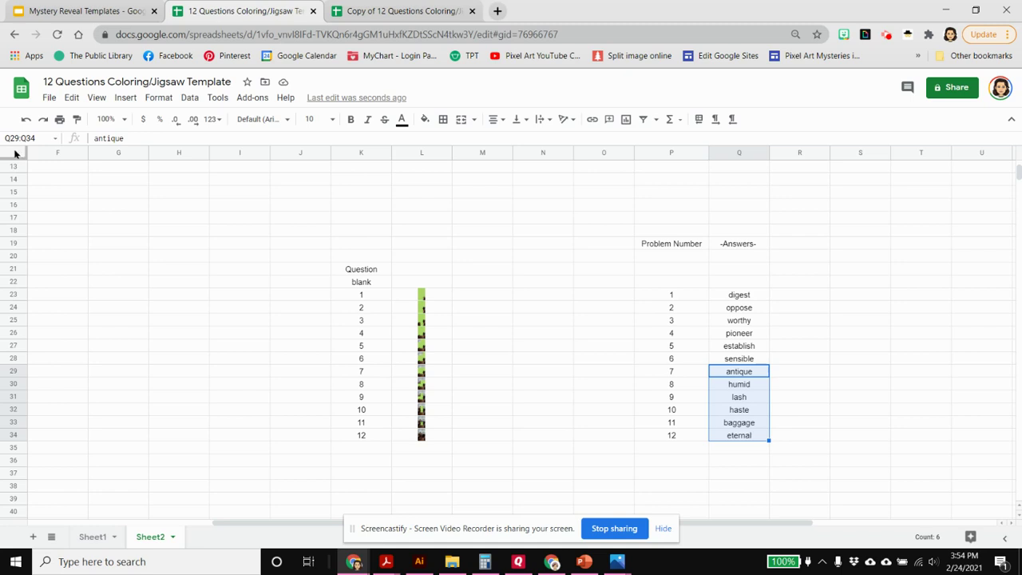
Step: Make all text on Sheet2 white so the answer key disappears
{"action": "scroll", "coordinate": [14, 156], "scroll_direction": "up", "scroll_amount": 4}
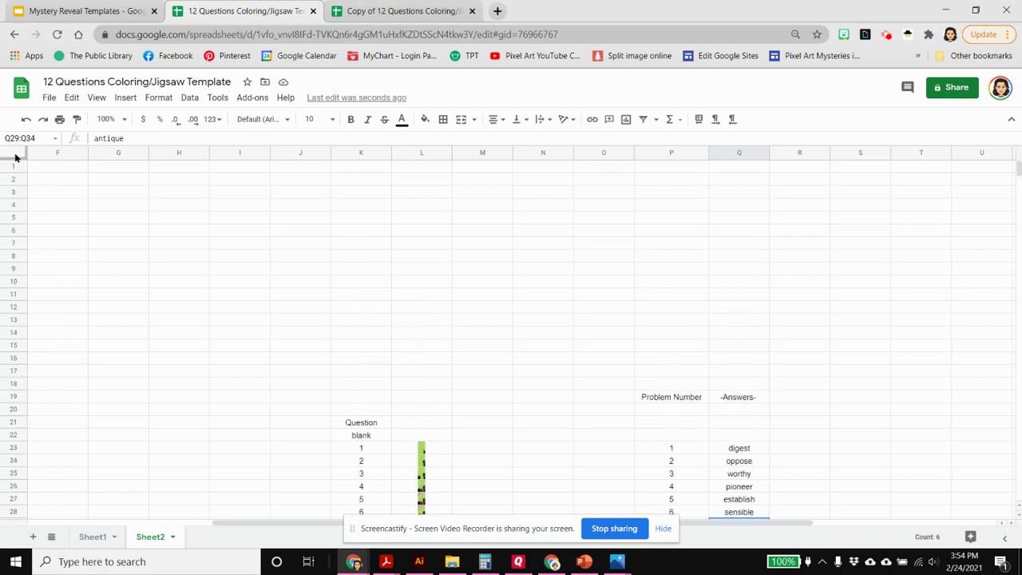
{"action": "left_click", "coordinate": [13, 153]}
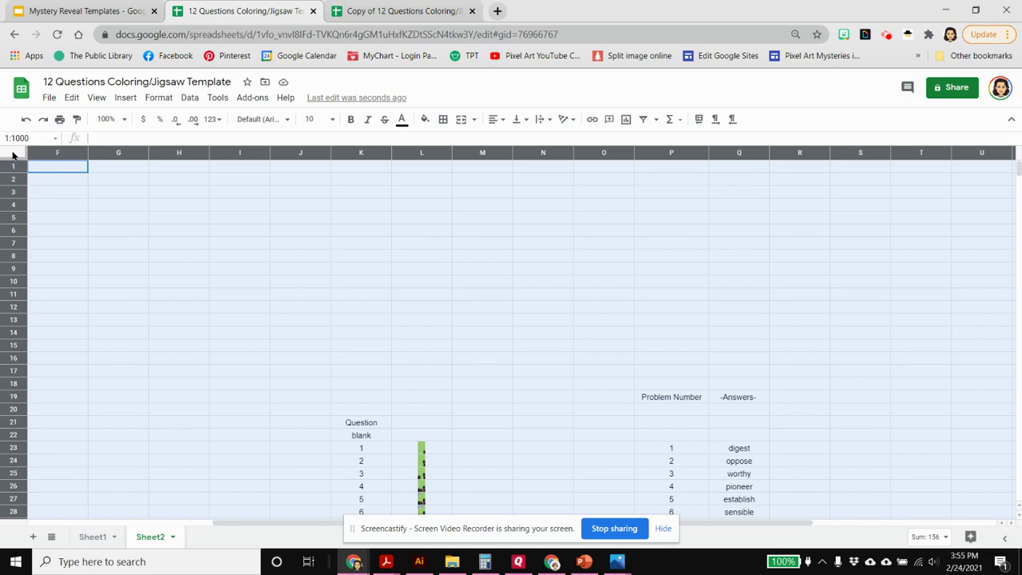
{"action": "left_click", "coordinate": [402, 122]}
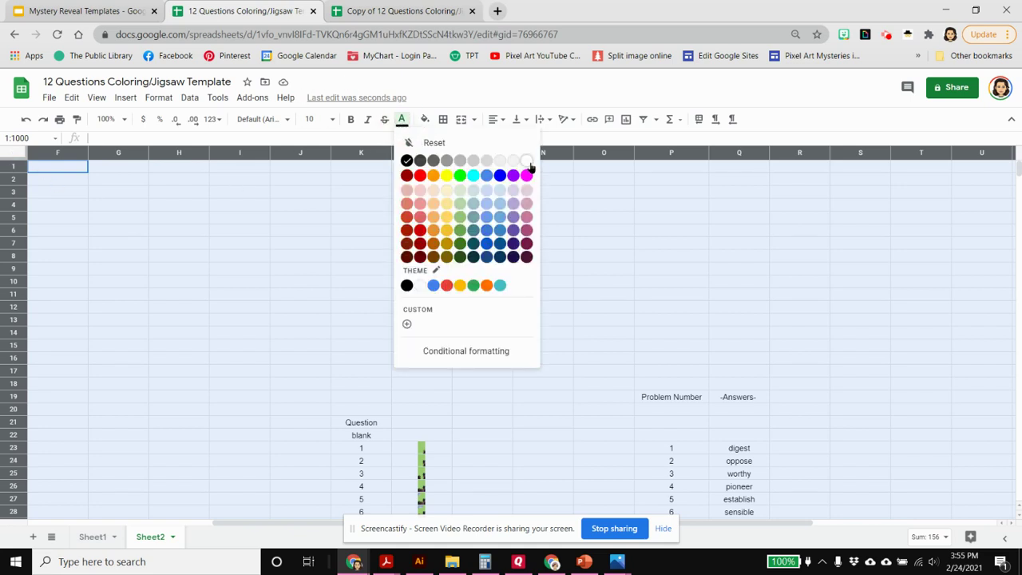
{"action": "left_click", "coordinate": [529, 162]}
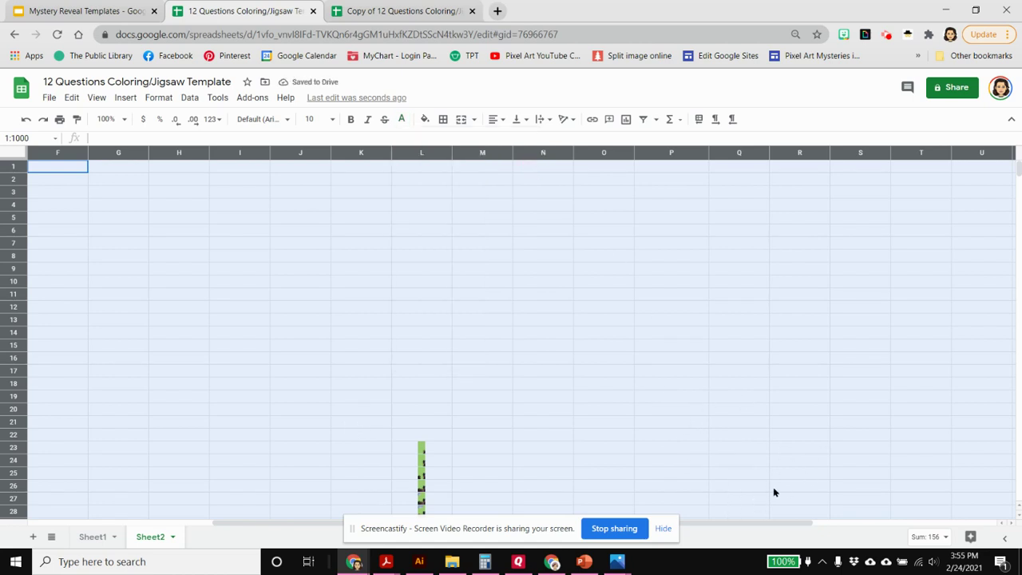
{"action": "left_click", "coordinate": [503, 296]}
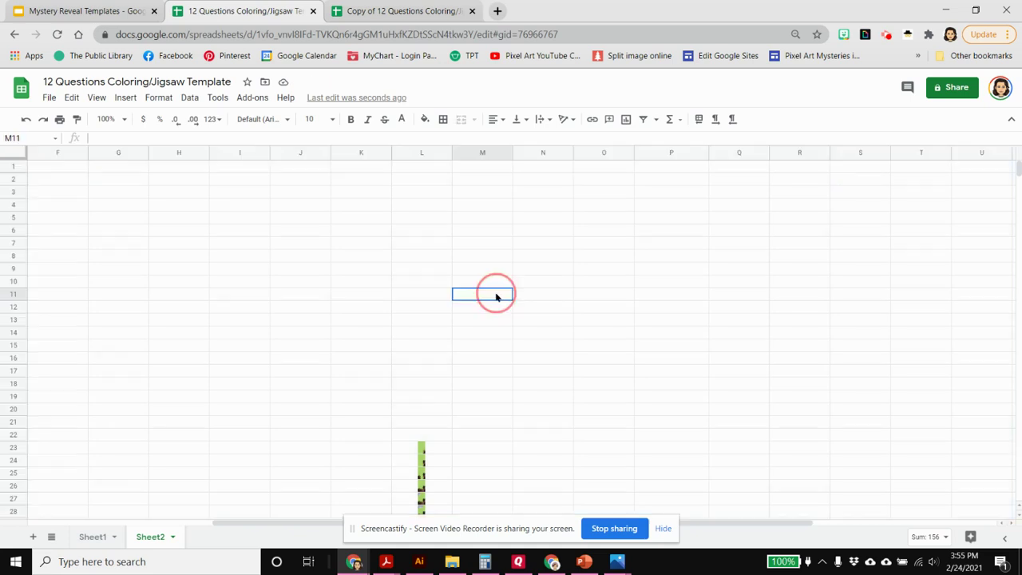
Step: Hide column L on Sheet2
{"action": "left_click", "coordinate": [422, 153]}
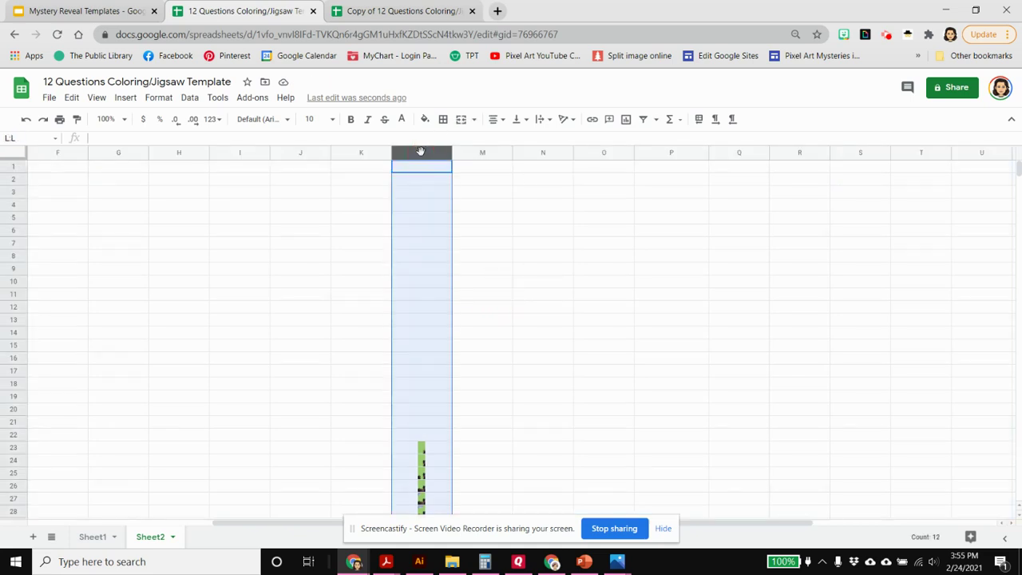
{"action": "right_click", "coordinate": [421, 152]}
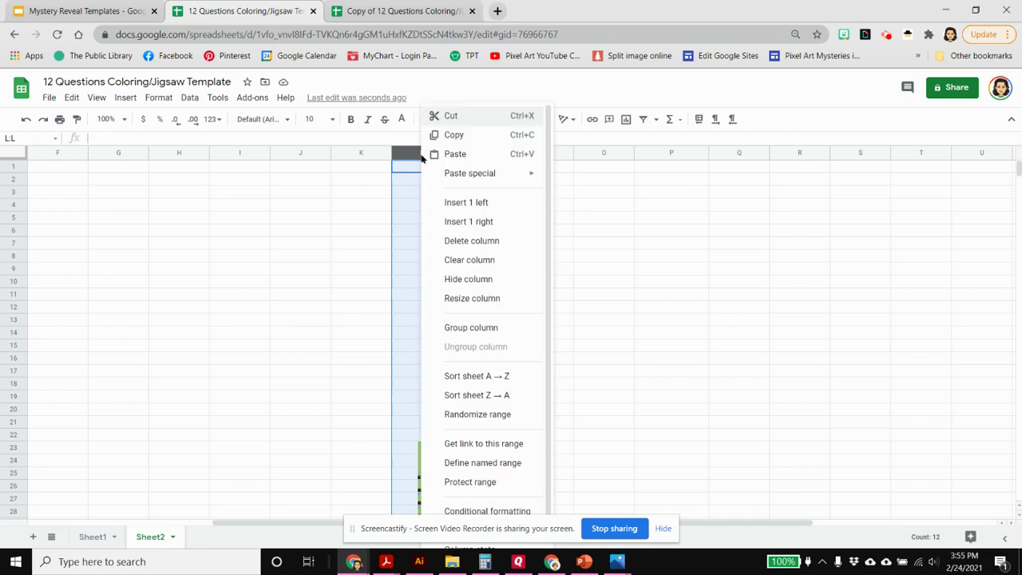
{"action": "left_click", "coordinate": [456, 278]}
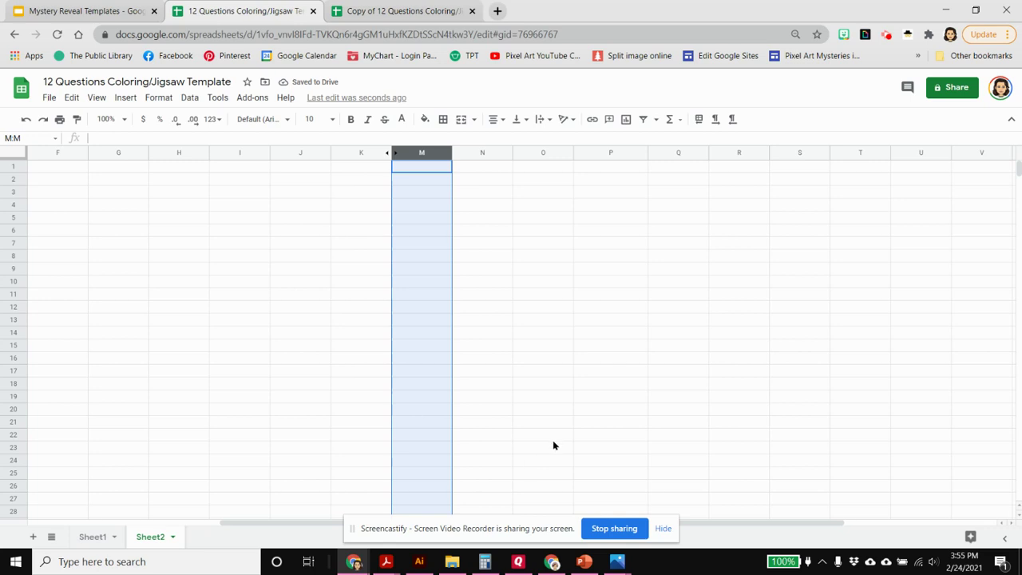
Step: Hide Sheet2, then test restoring it from View > Hidden sheets
{"action": "left_click", "coordinate": [174, 539]}
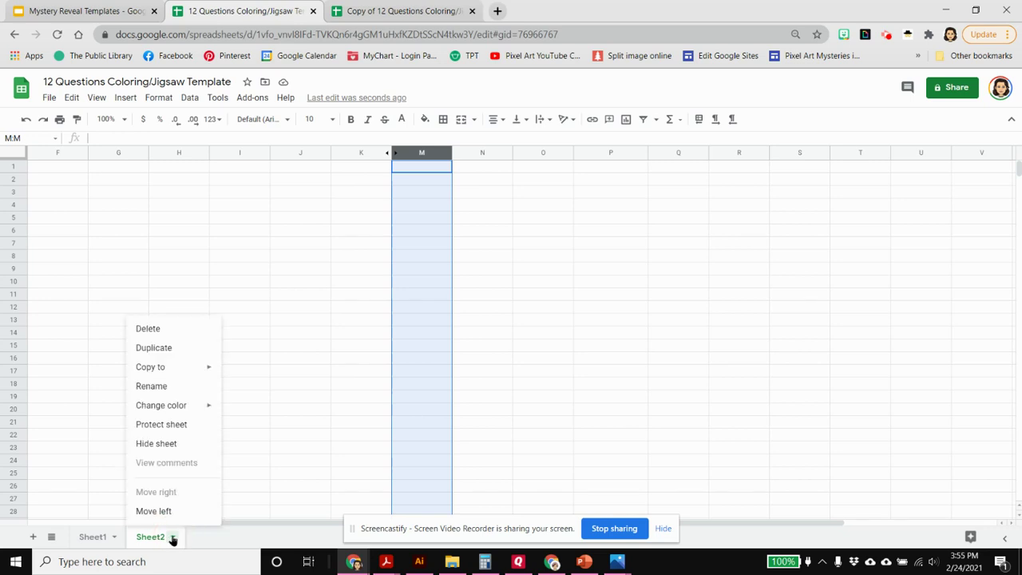
{"action": "left_click", "coordinate": [150, 443]}
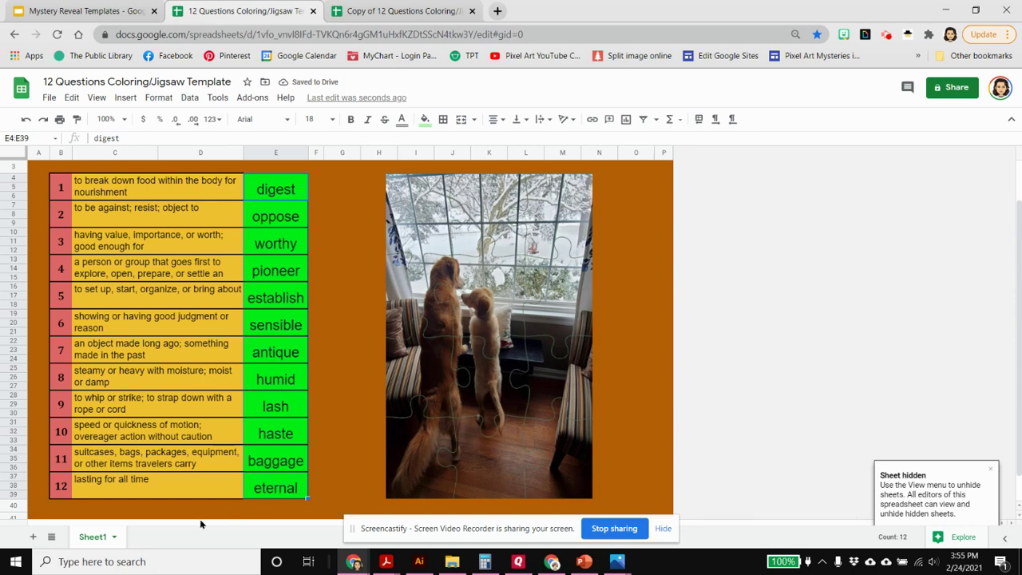
{"action": "scroll", "coordinate": [357, 439], "scroll_direction": "up", "scroll_amount": 2}
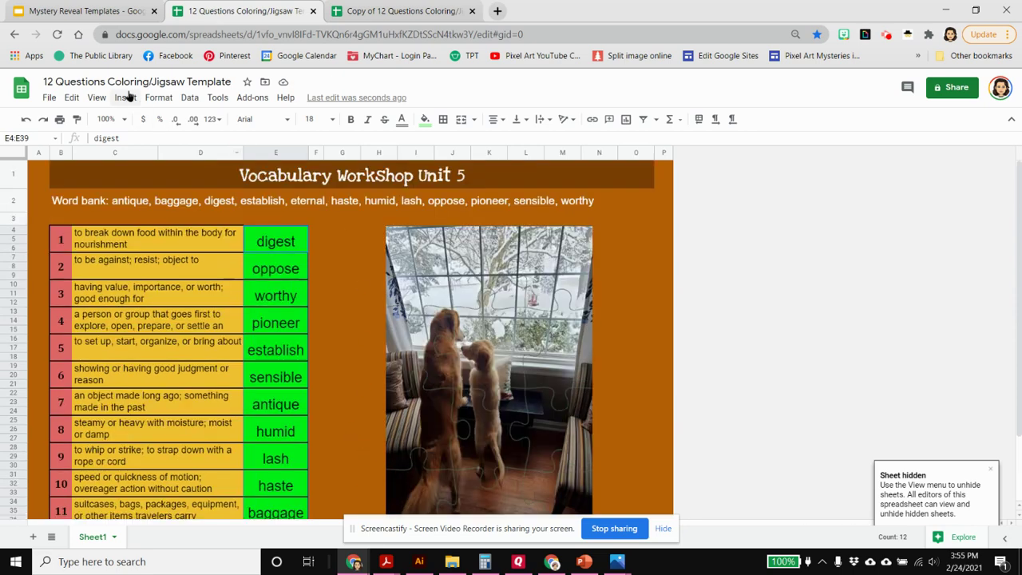
{"action": "left_click", "coordinate": [96, 97]}
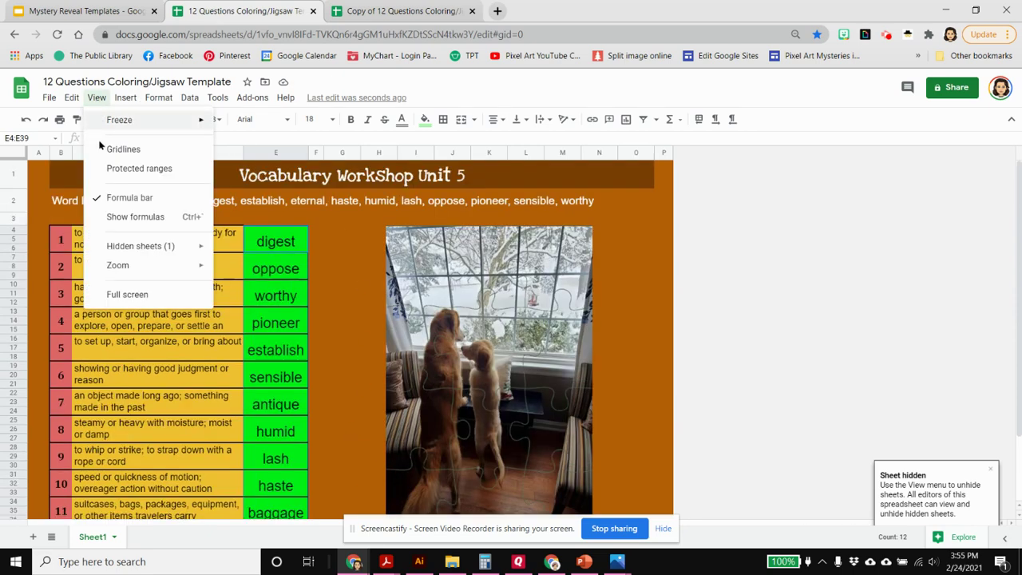
{"action": "mouse_move", "coordinate": [116, 249]}
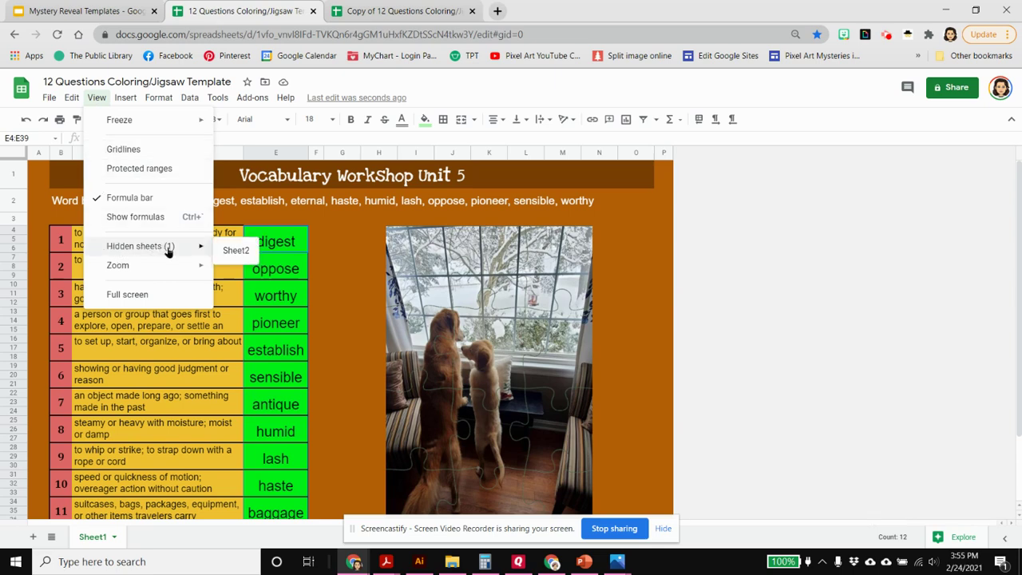
{"action": "left_click", "coordinate": [238, 252]}
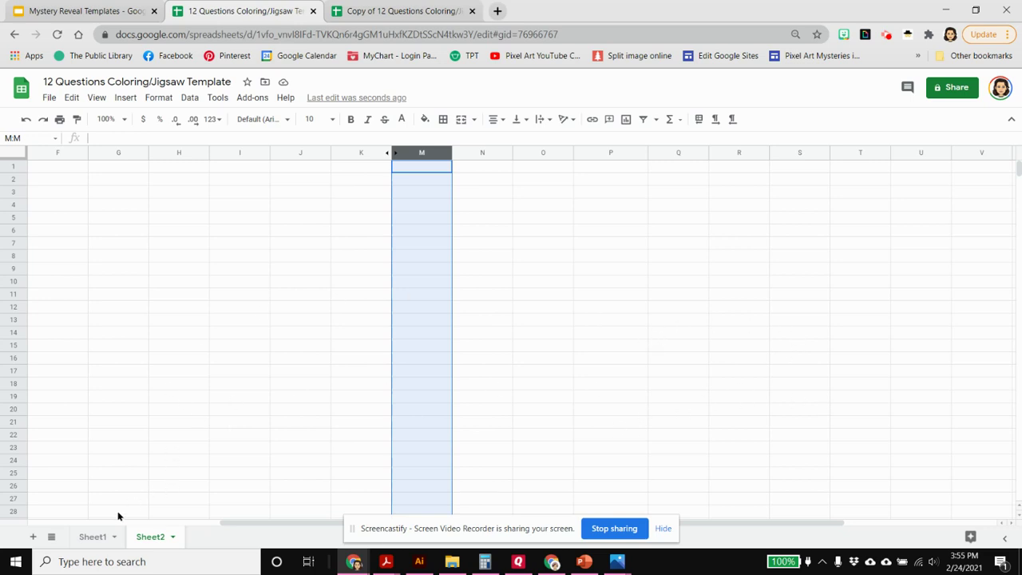
Step: After checking Sheet1, hide Sheet2 again
{"action": "left_click", "coordinate": [94, 540]}
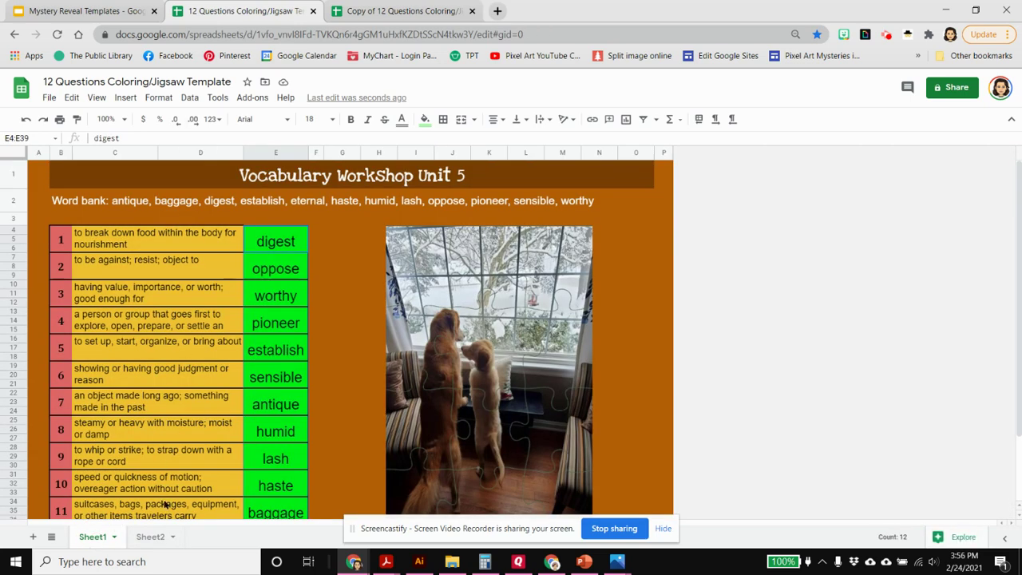
{"action": "left_click", "coordinate": [176, 540]}
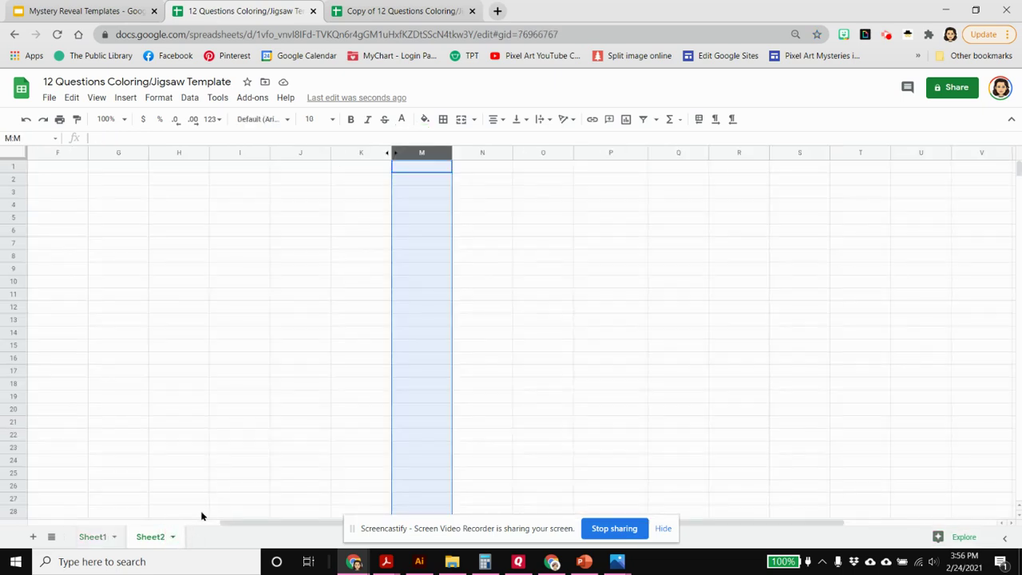
{"action": "left_click", "coordinate": [174, 537]}
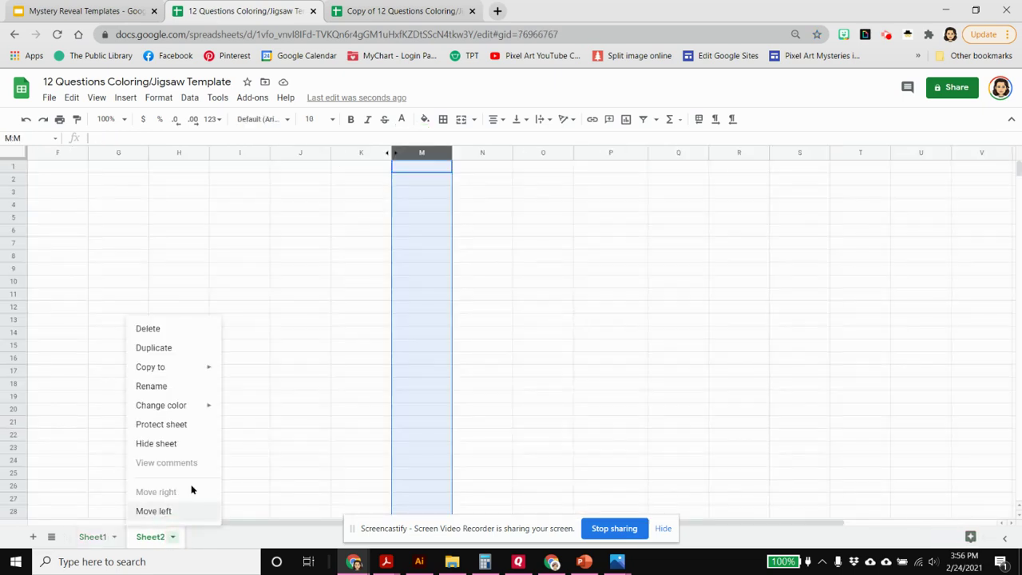
{"action": "left_click", "coordinate": [156, 445]}
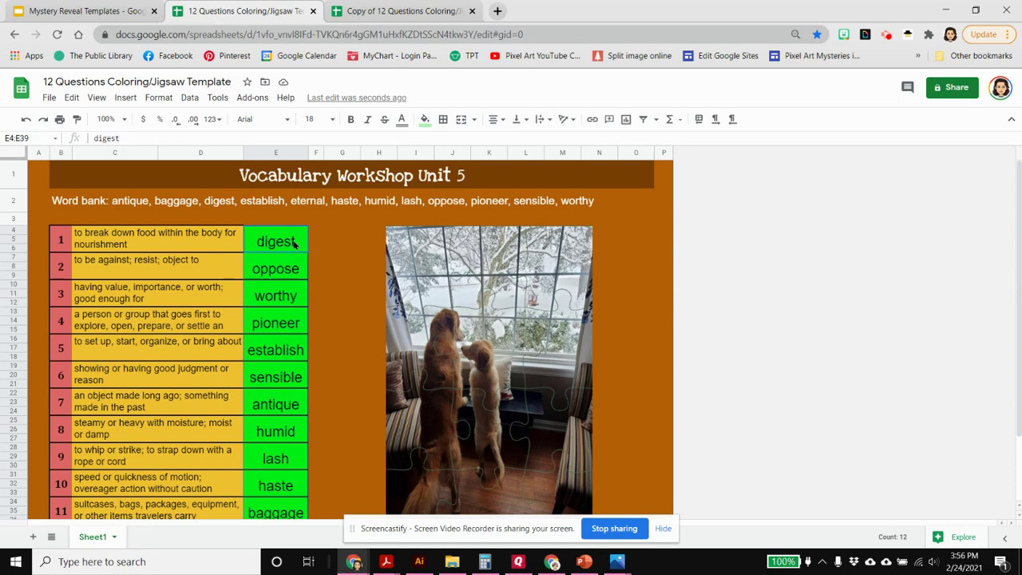
Step: Delete the student answers in E4:E36 and E37 on Sheet1
{"action": "left_click_drag", "start_coordinate": [293, 243], "coordinate": [291, 511]}
{"action": "key", "text": "Delete"}
{"action": "scroll", "coordinate": [312, 422], "scroll_direction": "down", "scroll_amount": 1}
{"action": "left_click", "coordinate": [291, 461]}
{"action": "key", "text": "Delete"}
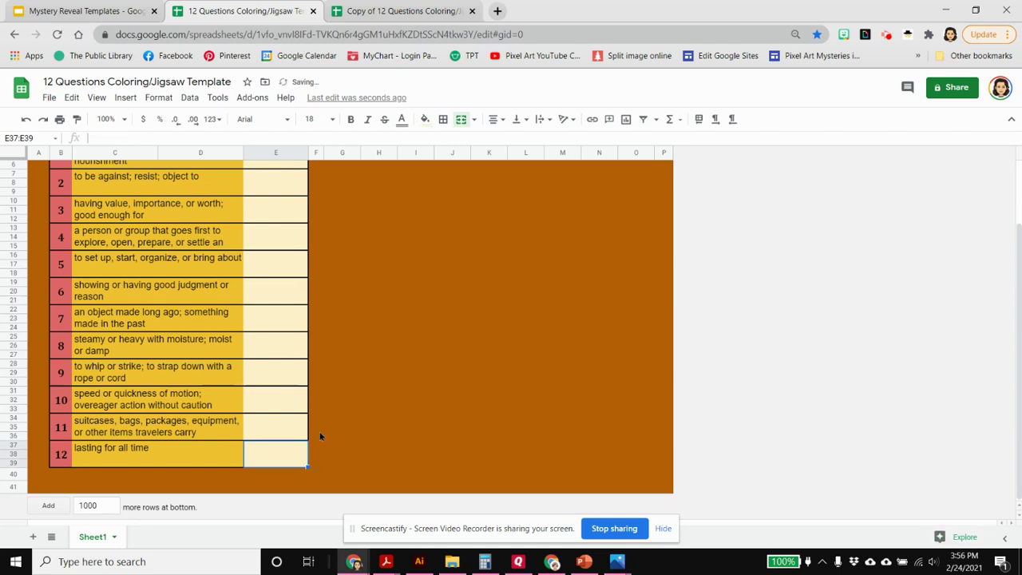
{"action": "scroll", "coordinate": [310, 269], "scroll_direction": "up", "scroll_amount": 2}
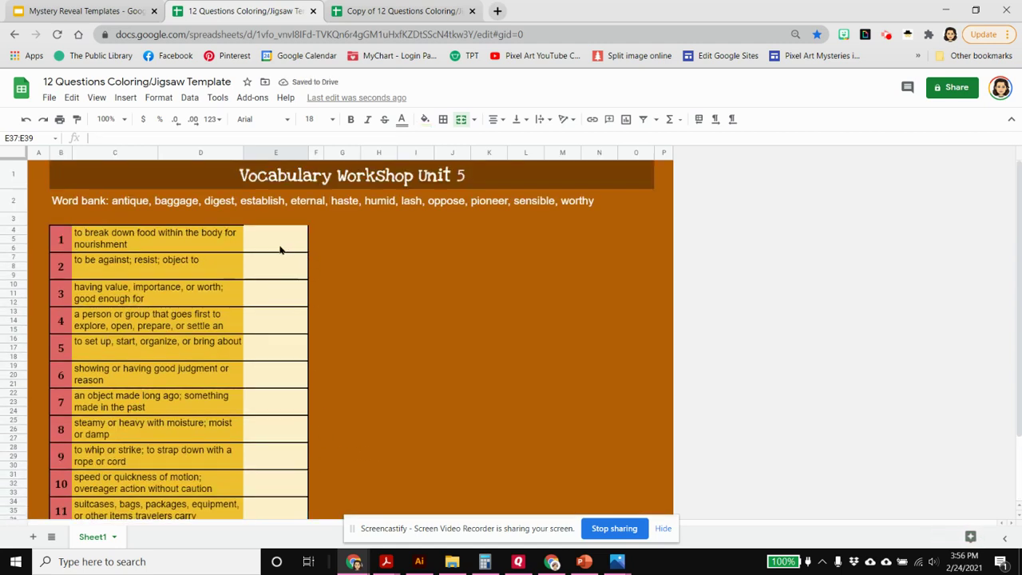